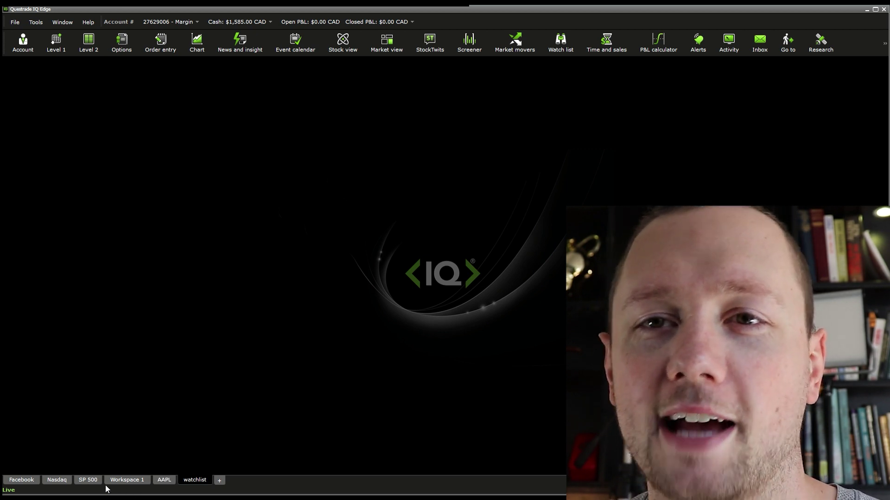
- Create a new workspace and name it DEMO VIDEO
{"action": "left_click", "coordinate": [165, 480]}
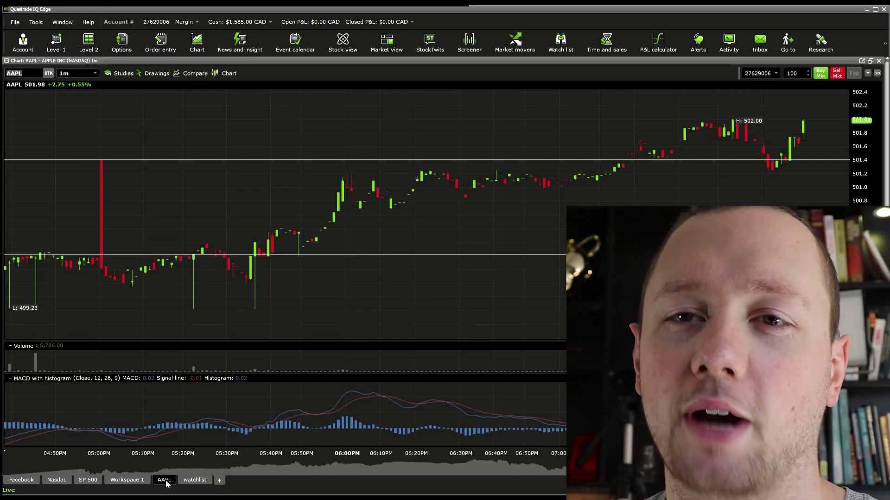
{"action": "left_click", "coordinate": [197, 485]}
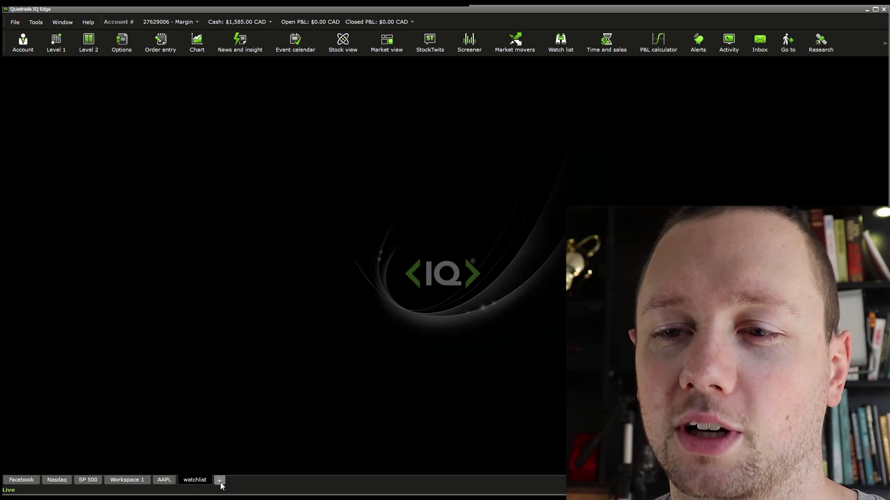
{"action": "left_click", "coordinate": [220, 482]}
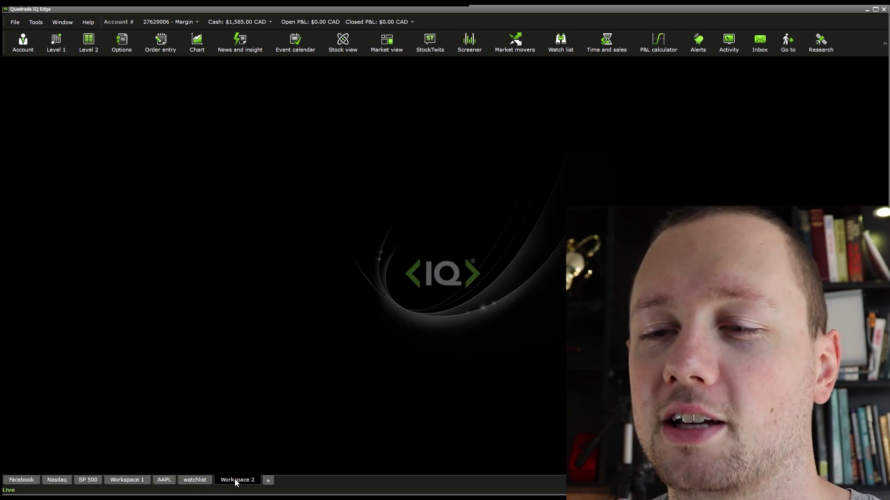
{"action": "double_click", "coordinate": [256, 477]}
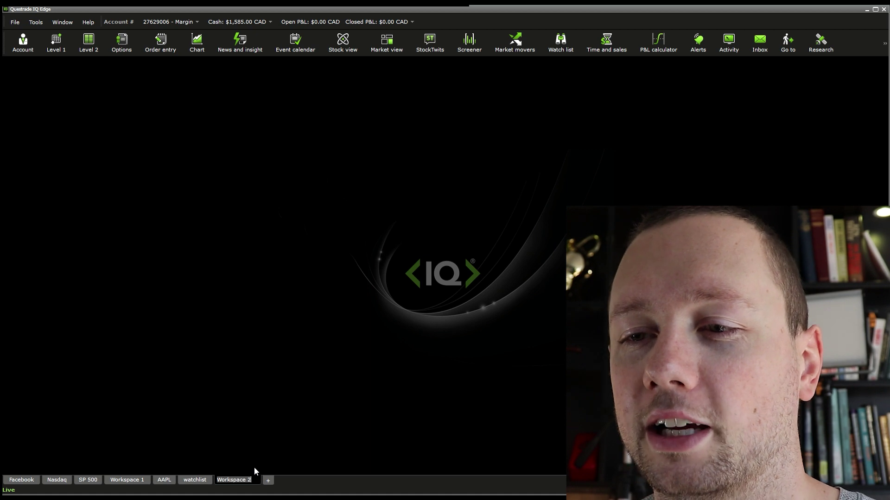
{"action": "type", "text": "DEMO VIDEO"}
{"action": "key", "text": "Return"}
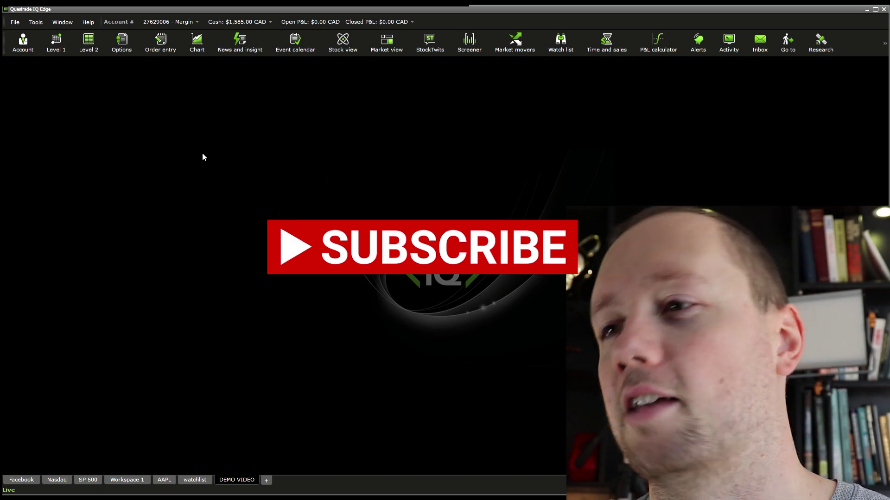
- Open the account window in the new workspace and widen it so the asset allocations fit beside the positions
{"action": "left_click", "coordinate": [24, 44]}
{"action": "left_click_drag", "start_coordinate": [330, 177], "coordinate": [581, 177]}
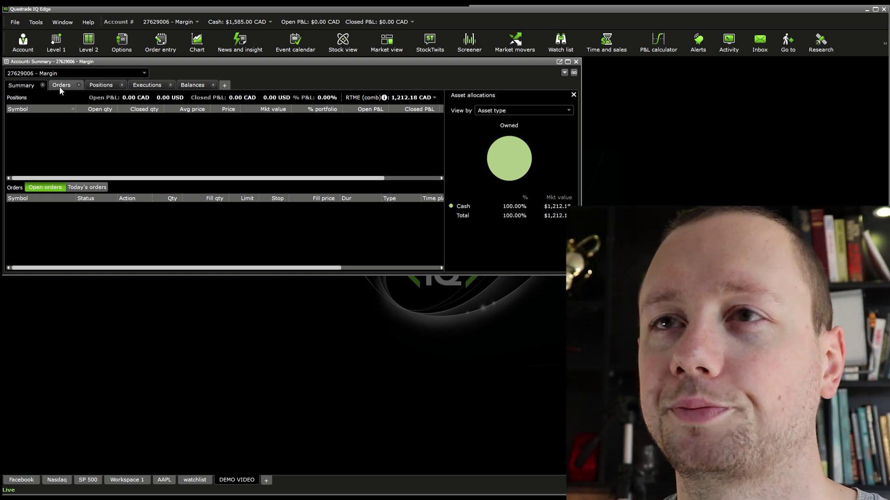
- Review the account's orders, positions and executions over 5 days, and return to its summary
{"action": "left_click", "coordinate": [60, 86]}
{"action": "left_click", "coordinate": [101, 86]}
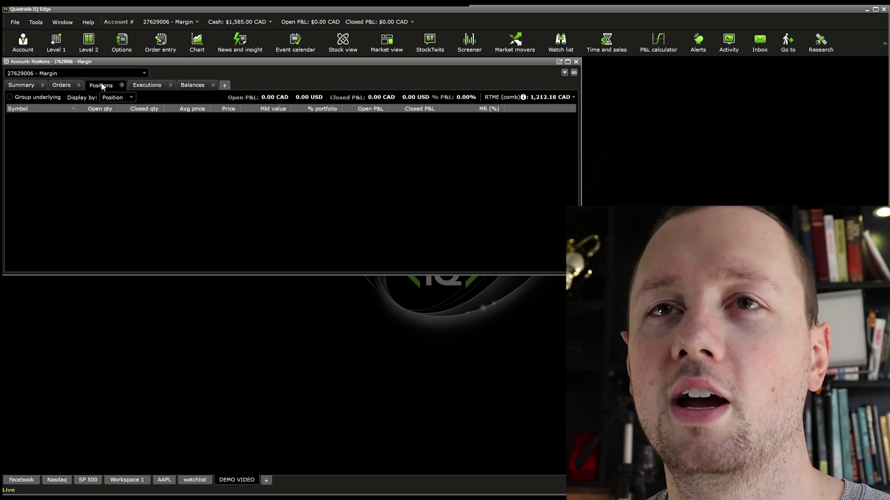
{"action": "left_click", "coordinate": [154, 88]}
{"action": "left_click", "coordinate": [23, 97]}
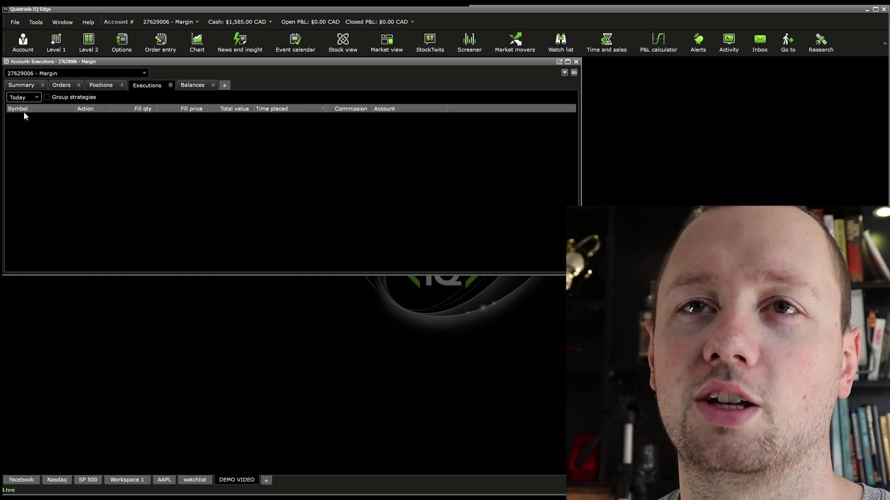
{"action": "left_click", "coordinate": [23, 112]}
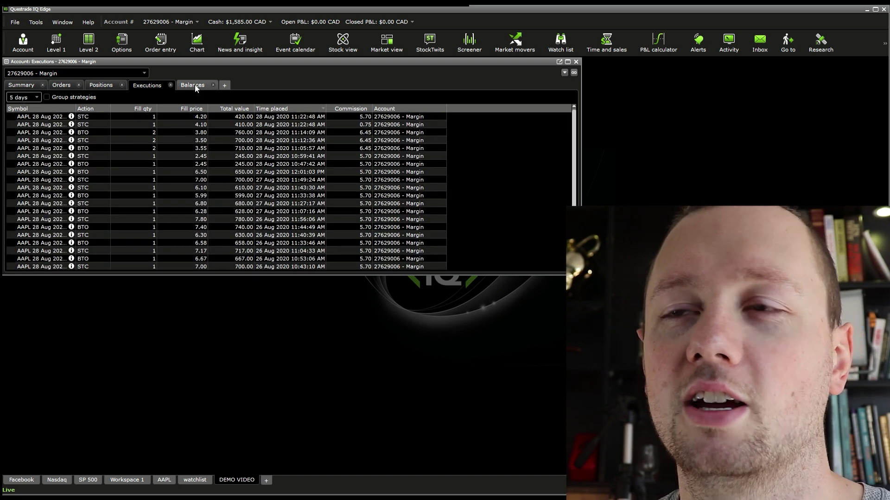
{"action": "left_click", "coordinate": [21, 87]}
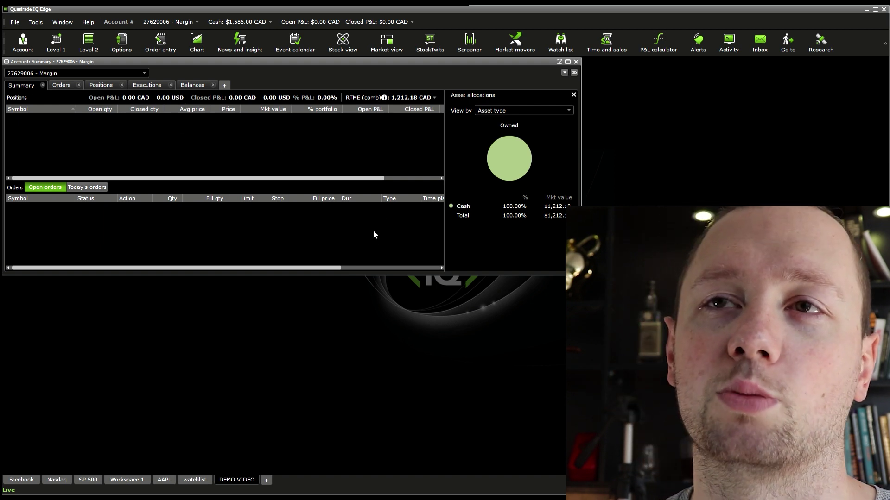
- Reduce the account summary window's height and place it along the lower edge of the workspace
{"action": "left_click_drag", "start_coordinate": [372, 277], "coordinate": [379, 165]}
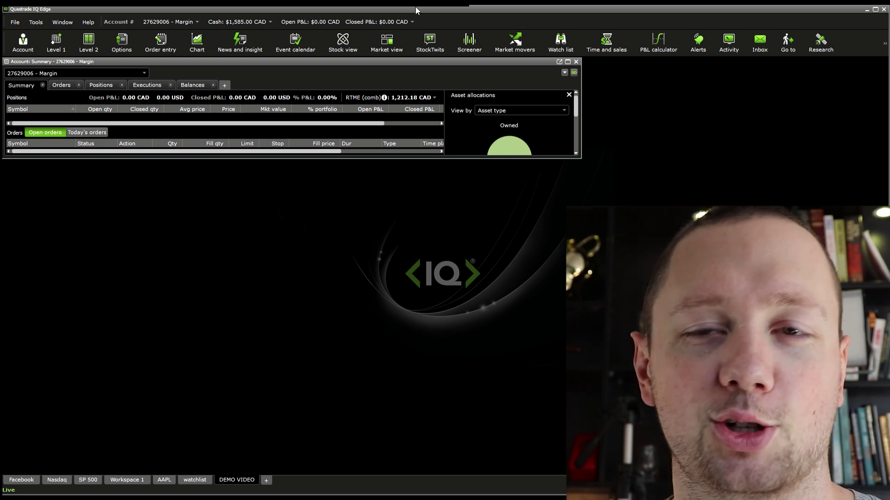
{"action": "left_click_drag", "start_coordinate": [249, 61], "coordinate": [253, 373]}
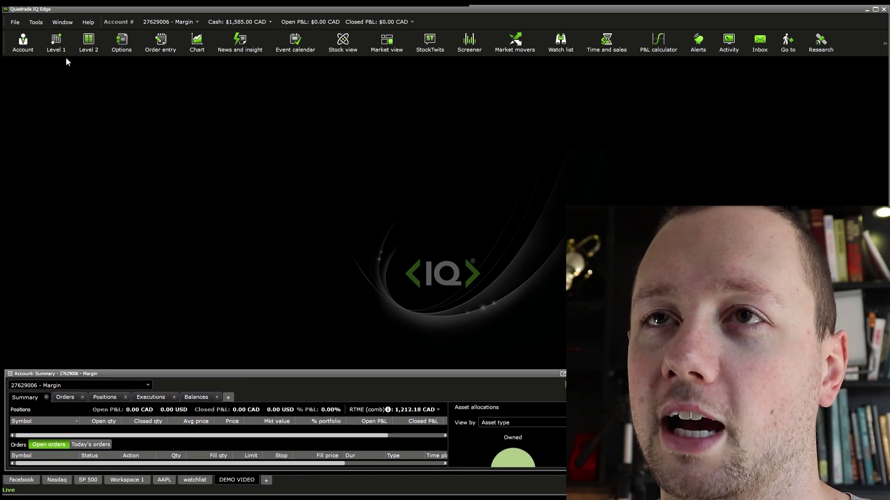
- Examine the Level 1 quote for AAPL in a moved and widened window, and close it
{"action": "left_click", "coordinate": [58, 46]}
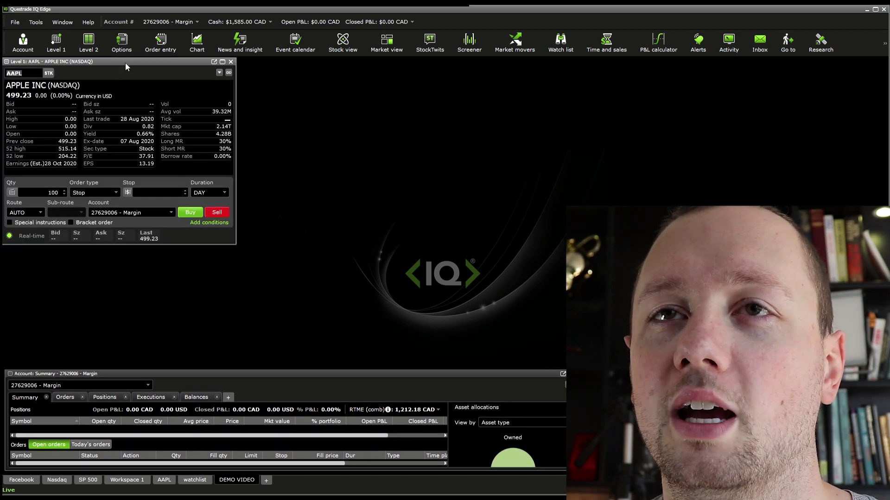
{"action": "left_click_drag", "start_coordinate": [151, 65], "coordinate": [338, 100]}
{"action": "left_click_drag", "start_coordinate": [424, 177], "coordinate": [519, 178]}
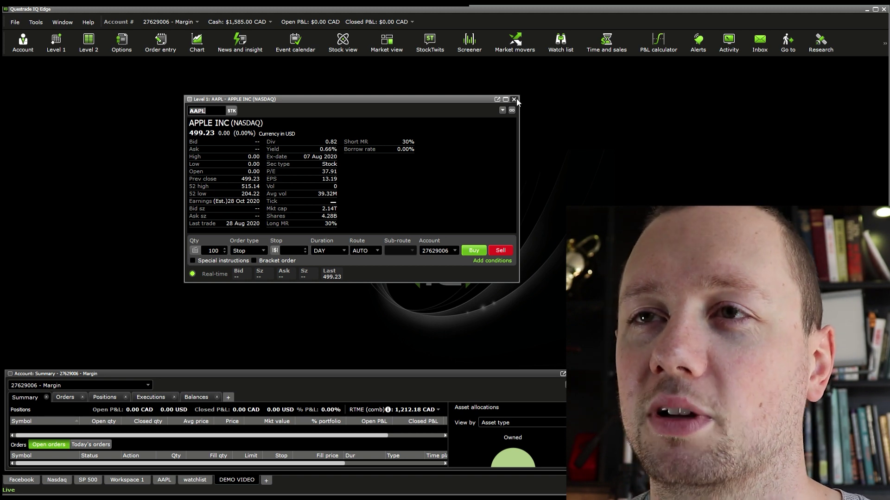
{"action": "left_click", "coordinate": [514, 99]}
- Look at the Level 2 quotes and the options chain for AAPL, closing each window after viewing
{"action": "left_click", "coordinate": [89, 40]}
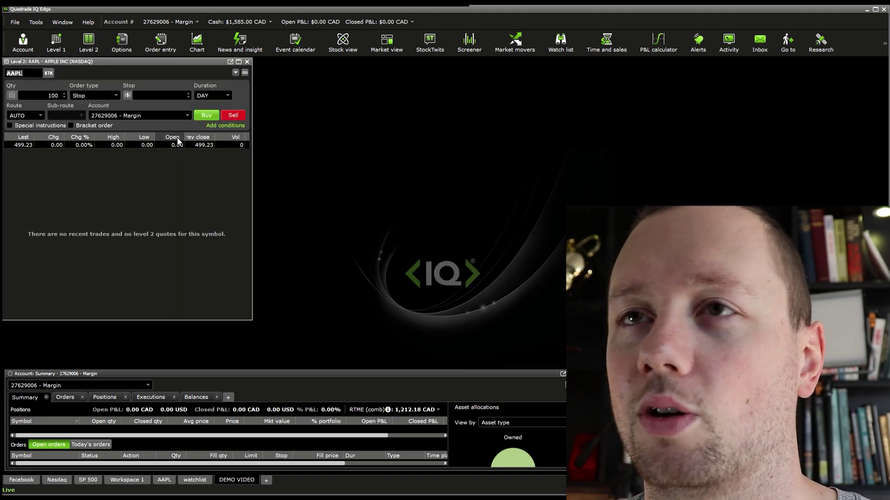
{"action": "left_click_drag", "start_coordinate": [199, 64], "coordinate": [387, 75]}
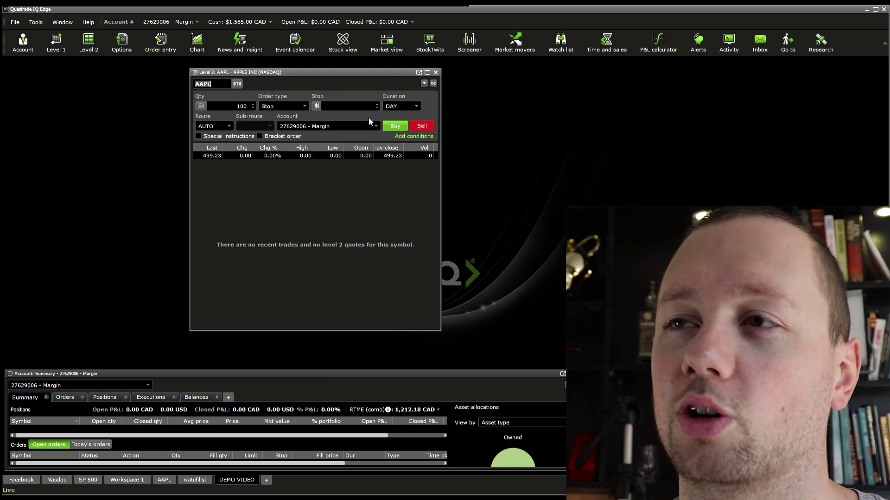
{"action": "left_click", "coordinate": [435, 73]}
{"action": "left_click", "coordinate": [121, 43]}
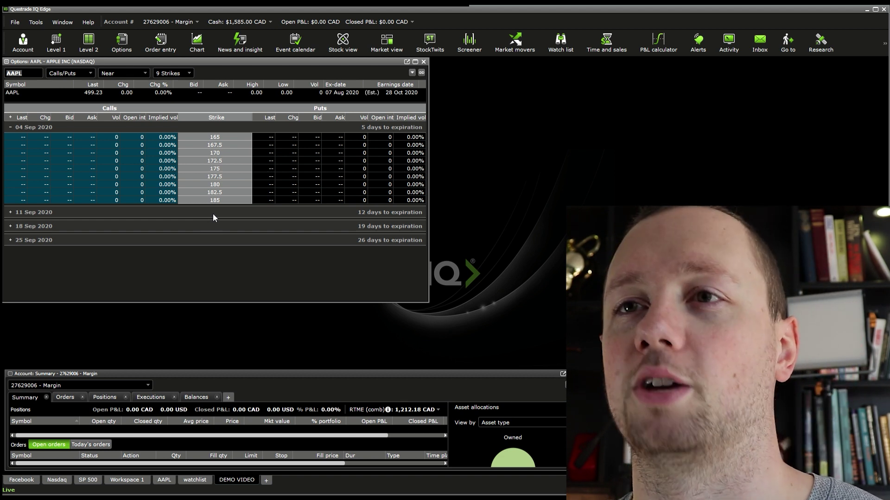
{"action": "left_click", "coordinate": [424, 62]}
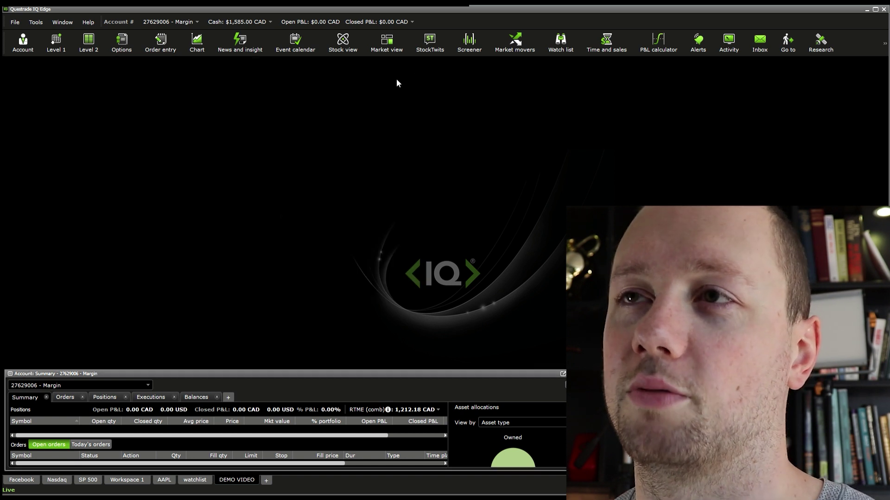
- Open an AAPL order entry window mid-workspace, switching its order type to Market and back to Stop
{"action": "left_click", "coordinate": [160, 41]}
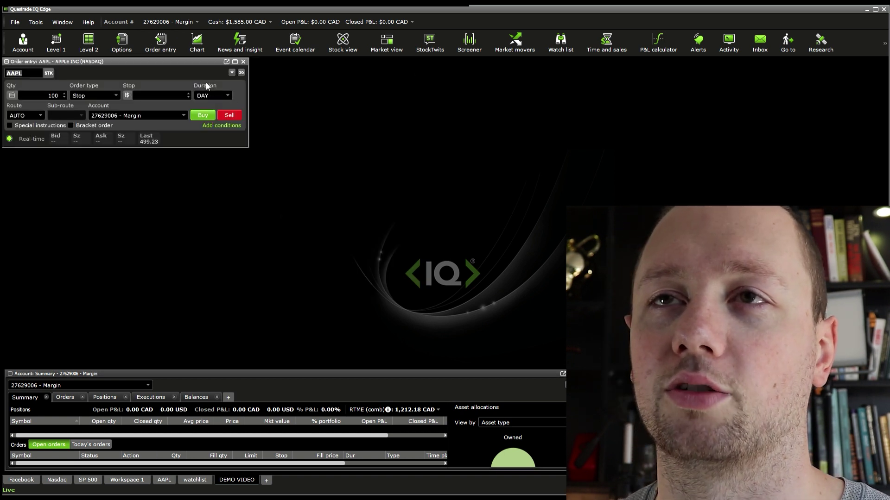
{"action": "left_click_drag", "start_coordinate": [198, 62], "coordinate": [413, 120]}
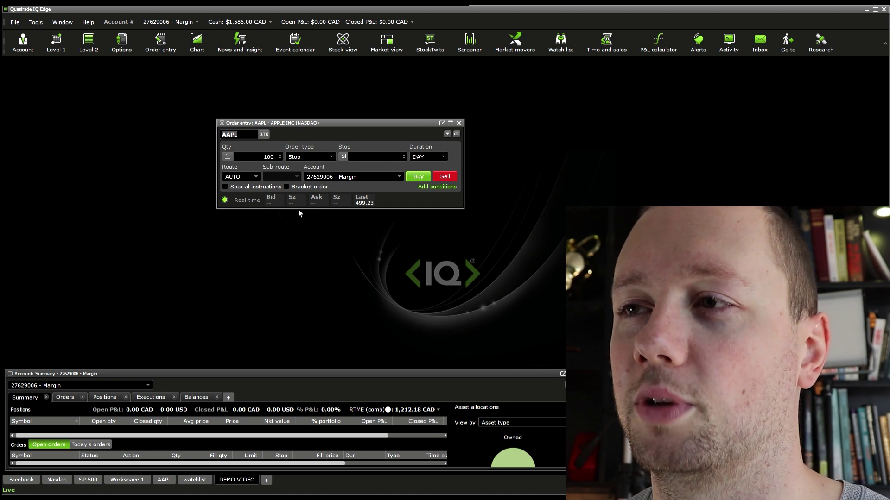
{"action": "left_click", "coordinate": [268, 157]}
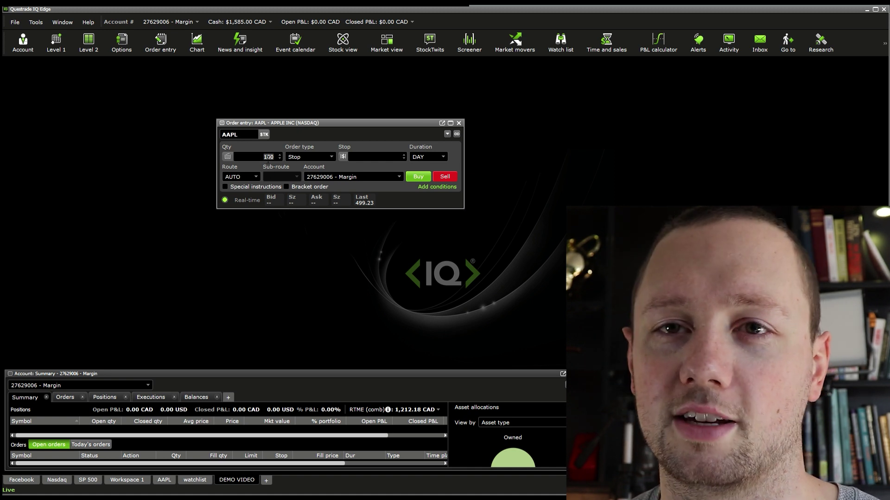
{"action": "left_click", "coordinate": [234, 135]}
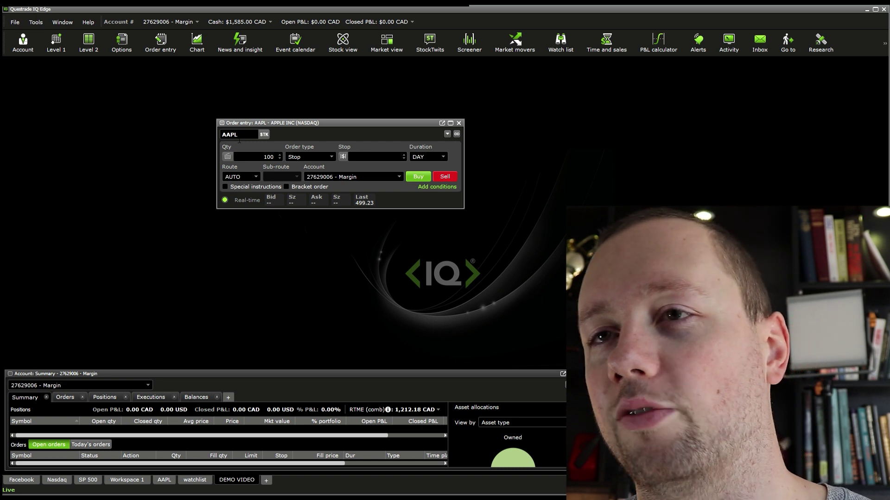
{"action": "key", "text": "Tab"}
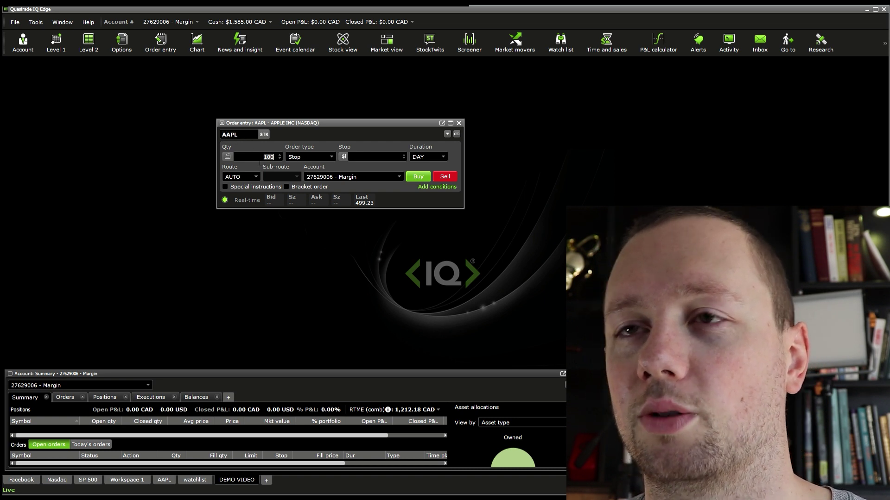
{"action": "key", "text": "Tab"}
{"action": "key", "text": "m"}
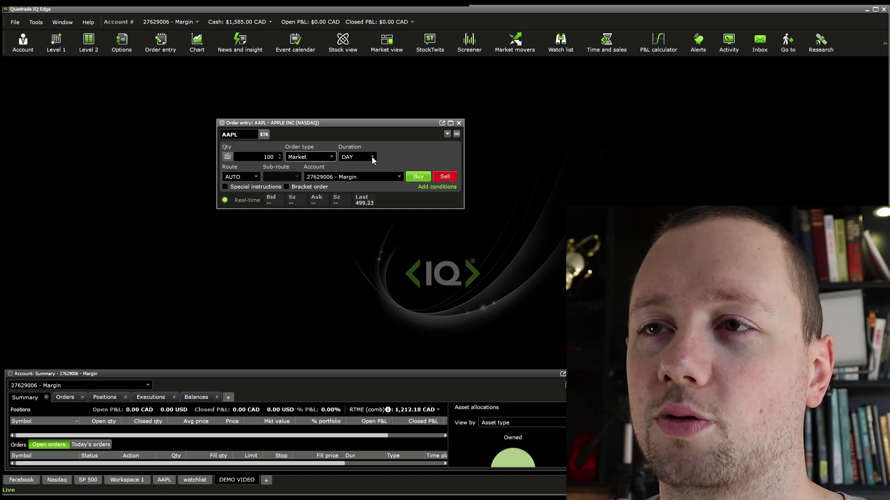
{"action": "key", "text": "s"}
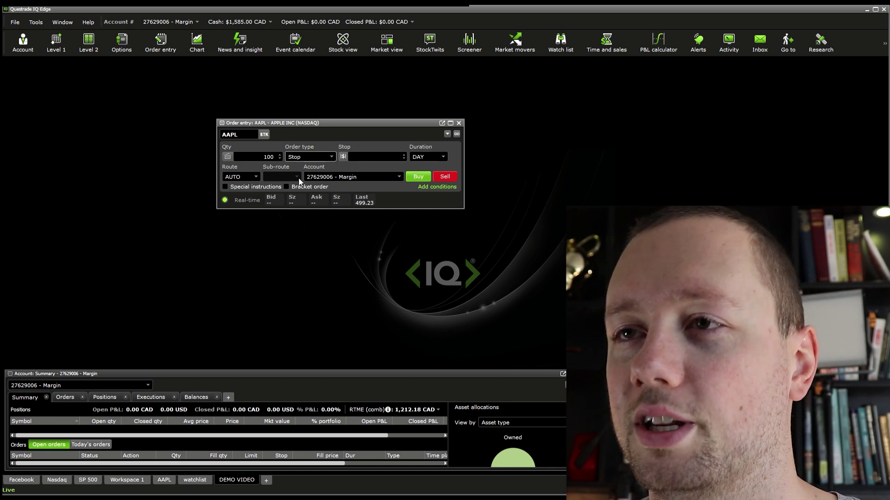
- Set the stop price of the AAPL order to 105
{"action": "left_click", "coordinate": [374, 157]}
{"action": "type", "text": "105"}
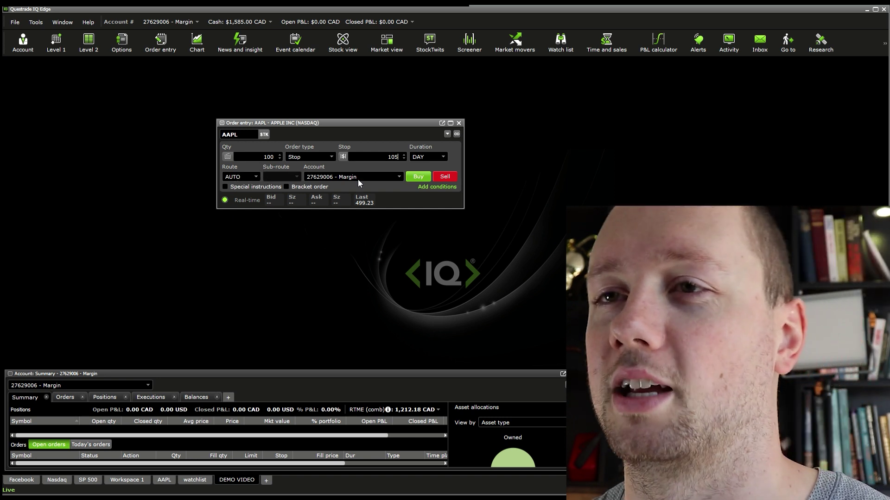
{"action": "left_click", "coordinate": [356, 177]}
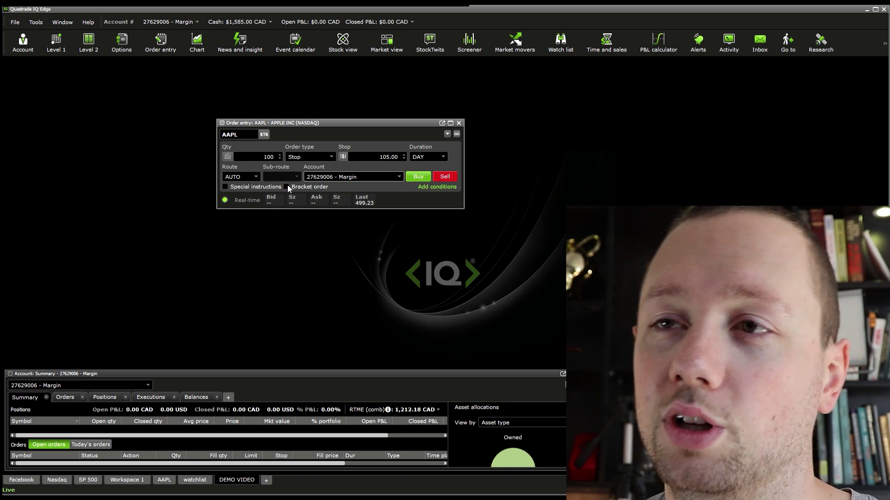
- Make the AAPL order a bracket order with a profit limit of 115 and a loss stop of 100
{"action": "left_click", "coordinate": [286, 186]}
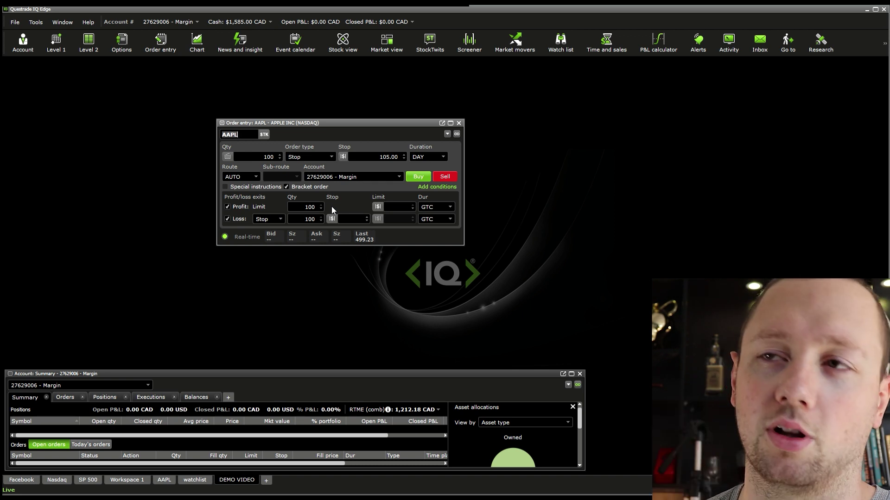
{"action": "left_click", "coordinate": [406, 207]}
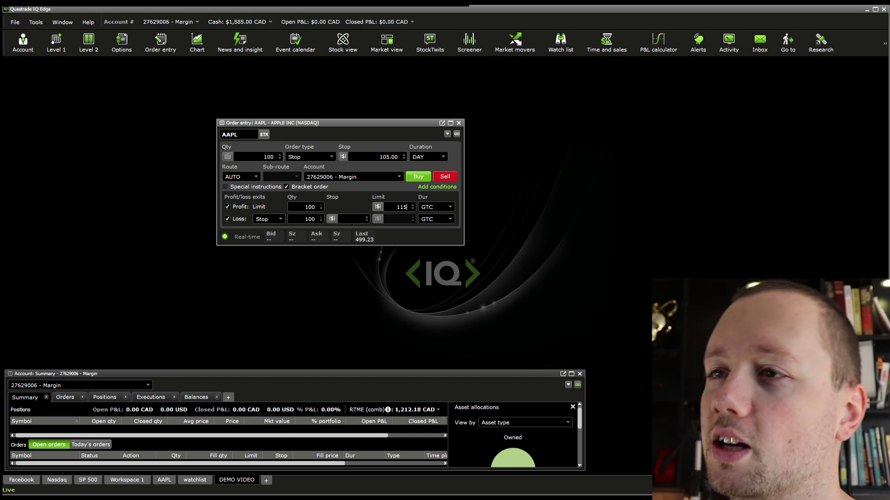
{"action": "left_click", "coordinate": [352, 219]}
{"action": "type", "text": "100"}
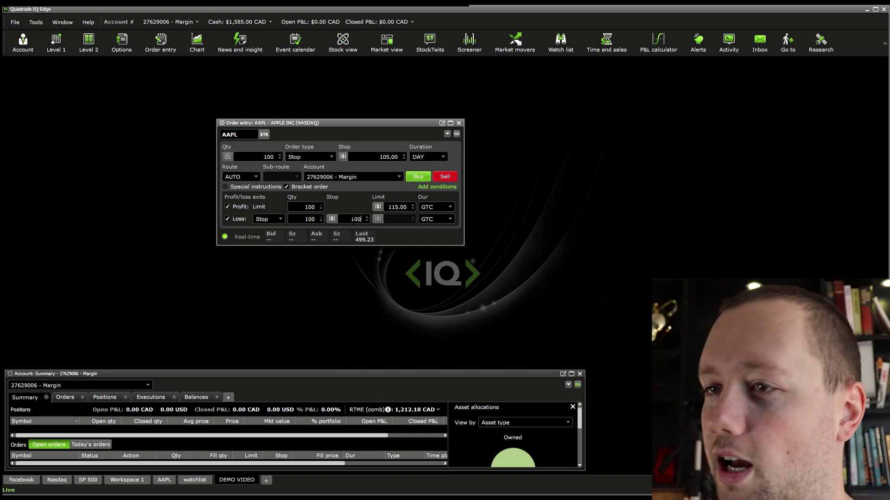
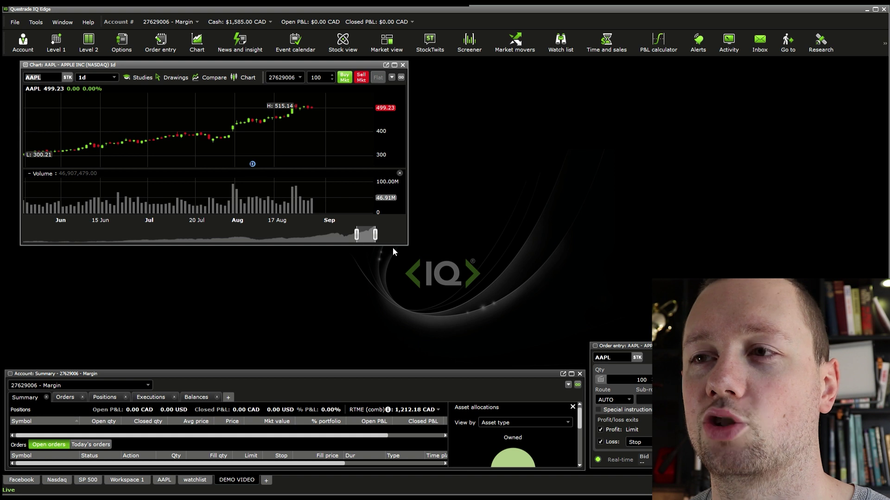
- Stretch the AAPL chart taller, and move the account window to the workspace's upper-right corner, narrowing it to clear the chart
{"action": "left_click_drag", "start_coordinate": [394, 250], "coordinate": [395, 366]}
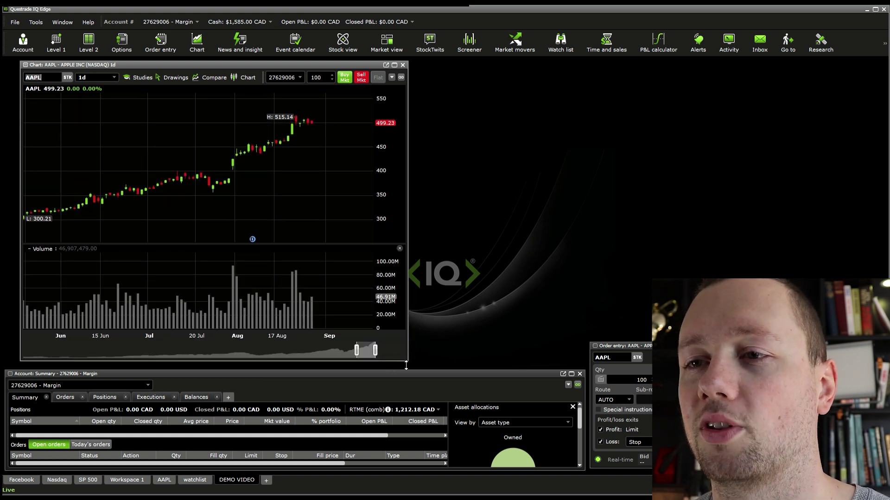
{"action": "left_click_drag", "start_coordinate": [512, 384], "coordinate": [807, 74]}
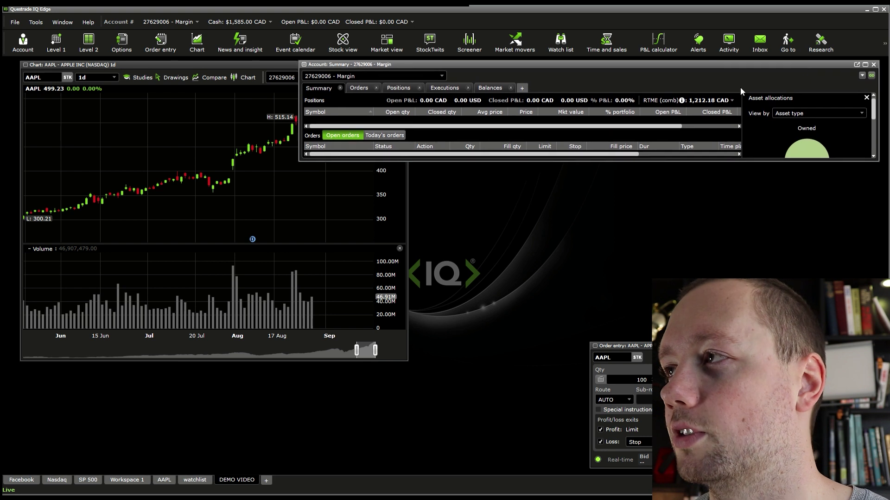
{"action": "left_click", "coordinate": [297, 121]}
{"action": "left_click", "coordinate": [357, 106]}
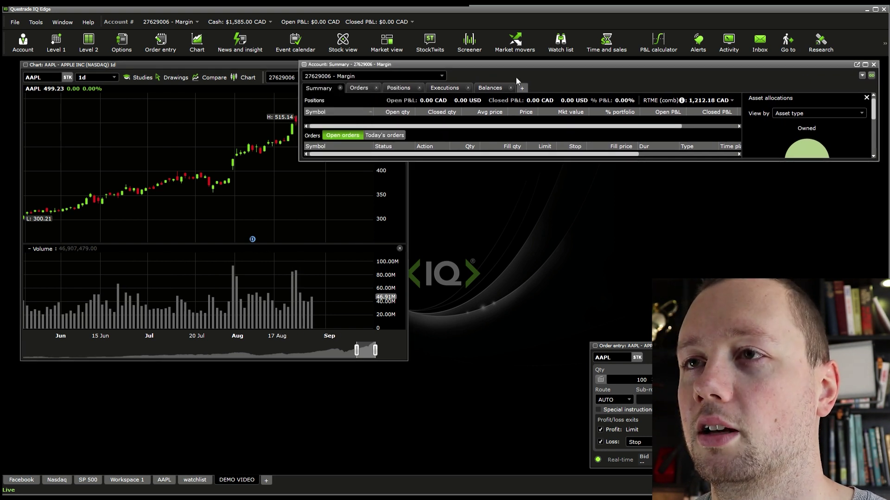
{"action": "left_click_drag", "start_coordinate": [358, 107], "coordinate": [621, 107]}
- Place the order entry window beneath the account window and enlarge the AAPL chart to fill the remaining workspace
{"action": "left_click_drag", "start_coordinate": [617, 346], "coordinate": [664, 171]}
{"action": "left_click_drag", "start_coordinate": [412, 363], "coordinate": [552, 466]}
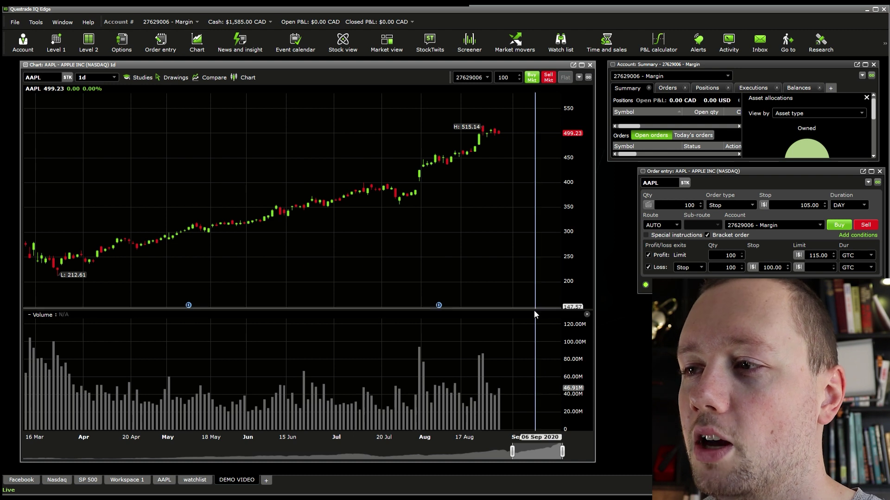
- Shrink the AAPL chart's volume pane to give the price pane more height, and extend the visible dates back to late 2019
{"action": "left_click_drag", "start_coordinate": [535, 308], "coordinate": [531, 399]}
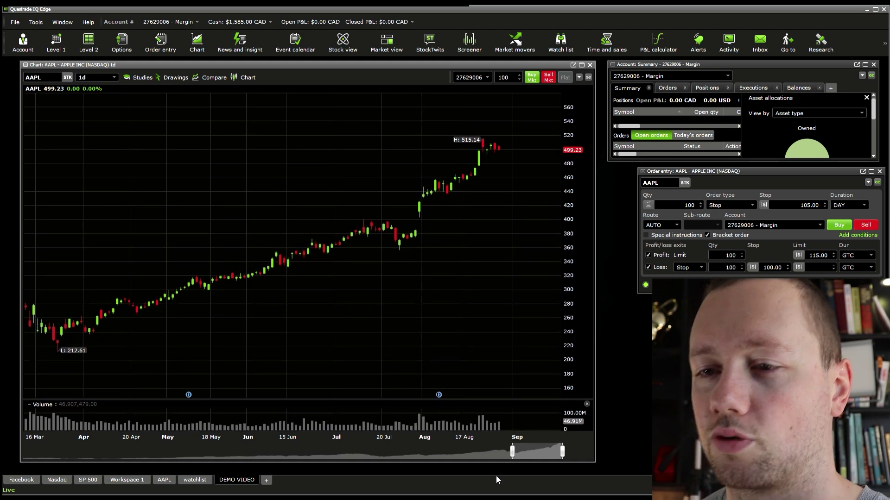
{"action": "left_click_drag", "start_coordinate": [515, 453], "coordinate": [495, 459]}
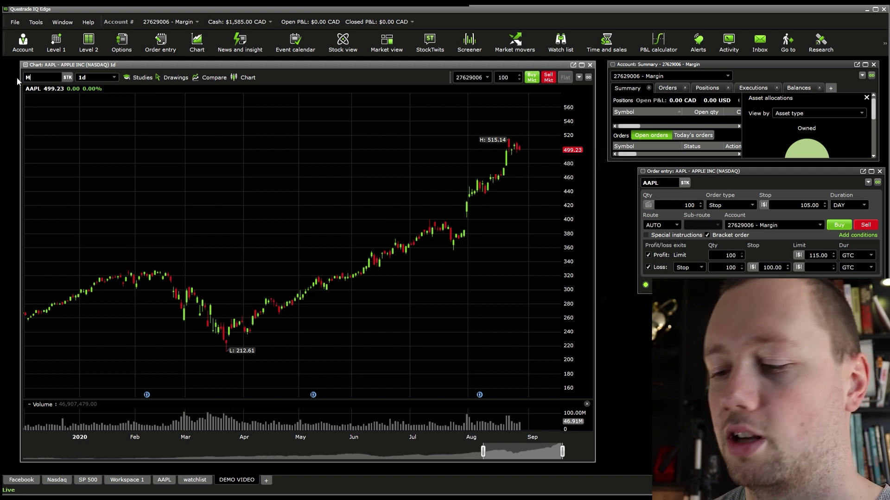
- Load MSFT in the chart and move the order entry window to line up directly beneath the account window
{"action": "key", "text": "Return"}
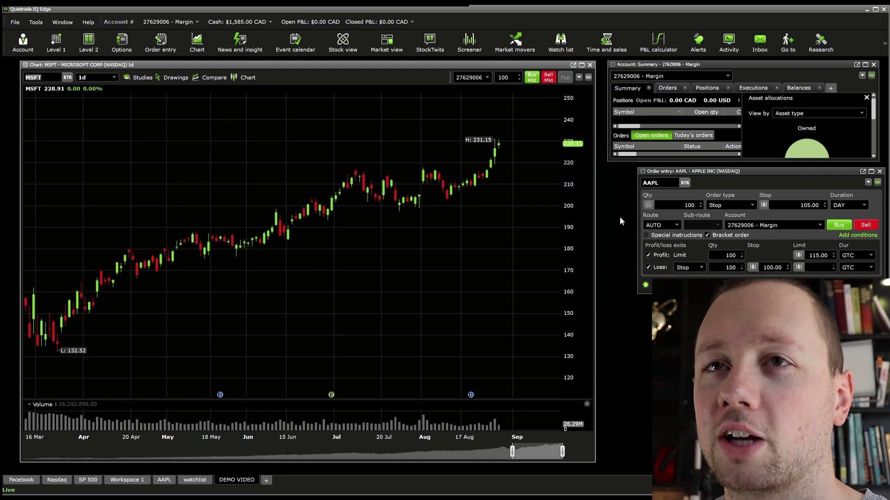
{"action": "left_click_drag", "start_coordinate": [717, 171], "coordinate": [688, 168]}
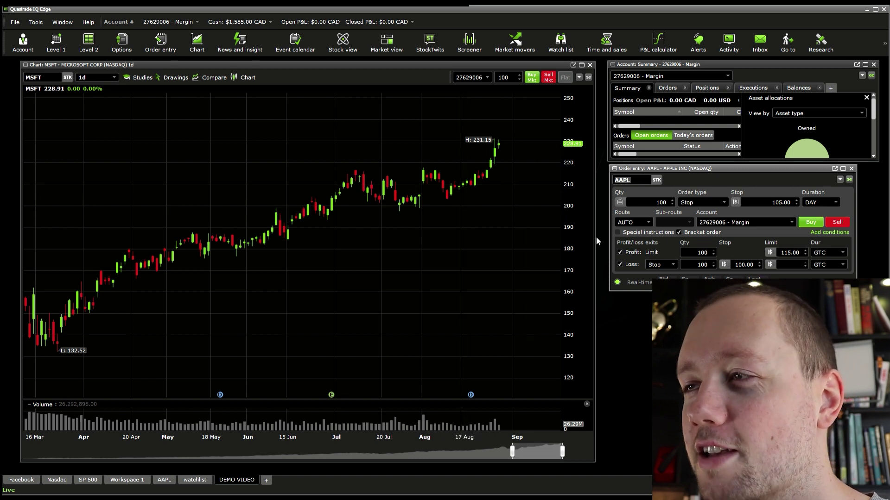
- Link the chart to the same green group as the order entry window so both share the AAPL symbol
{"action": "left_click", "coordinate": [589, 79]}
{"action": "left_click", "coordinate": [597, 89]}
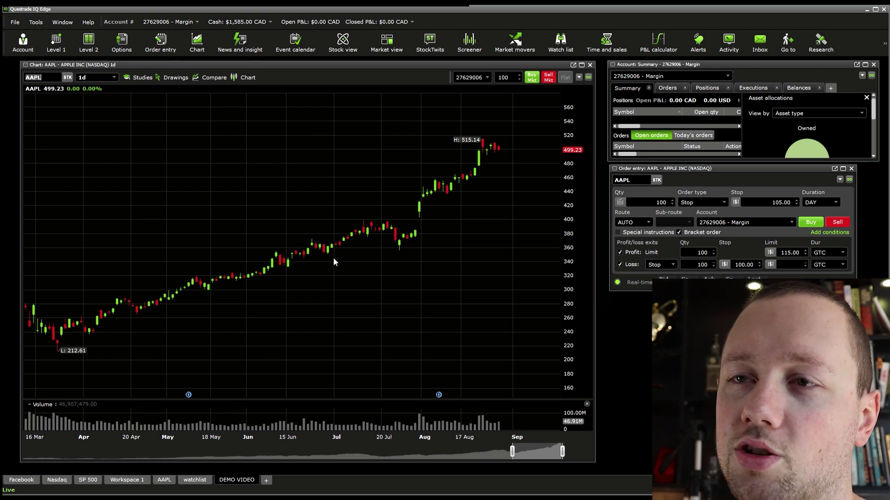
{"action": "left_click", "coordinate": [390, 392]}
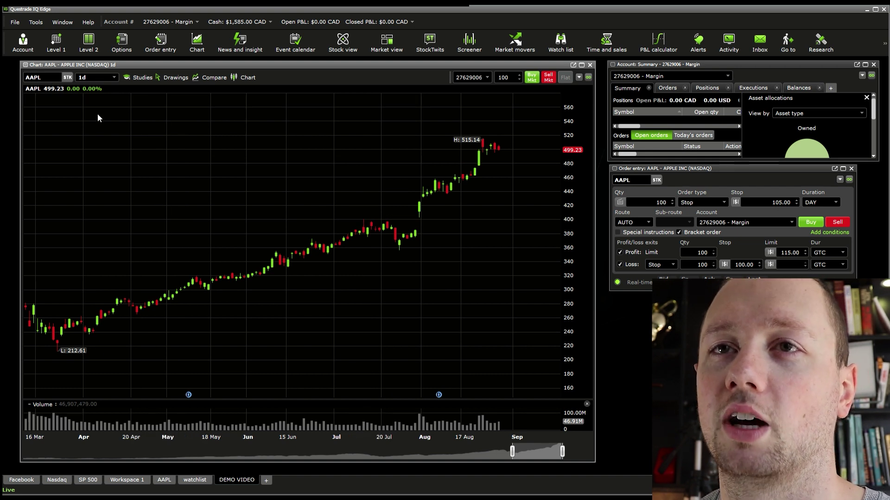
- Set the AAPL chart to 10yr:1wk and add the Relative strength index, MACD with histogram and Moving average (SMA, 20) studies
{"action": "scroll", "coordinate": [129, 120], "scroll_direction": "down", "scroll_amount": 1}
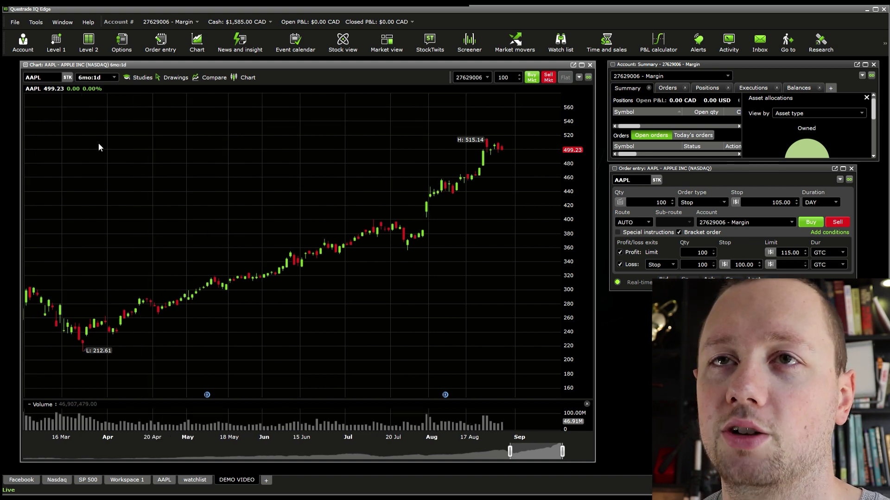
{"action": "scroll", "coordinate": [135, 168], "scroll_direction": "down", "scroll_amount": 3}
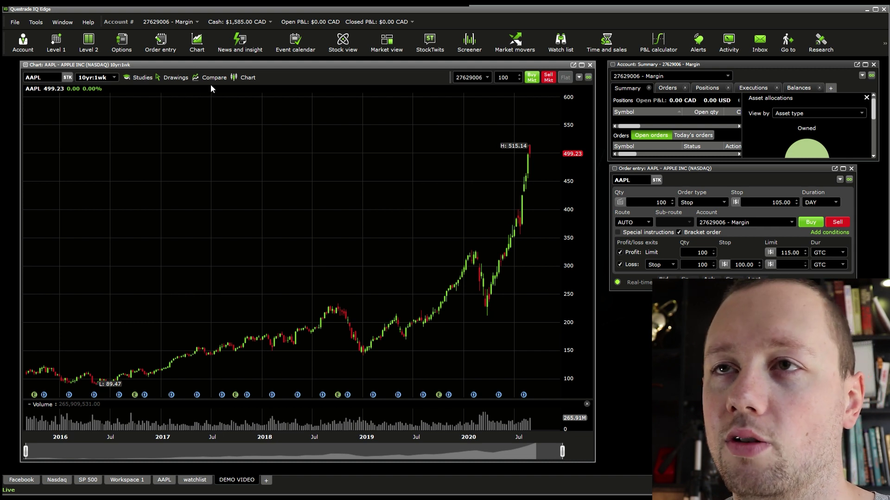
{"action": "left_click", "coordinate": [227, 100]}
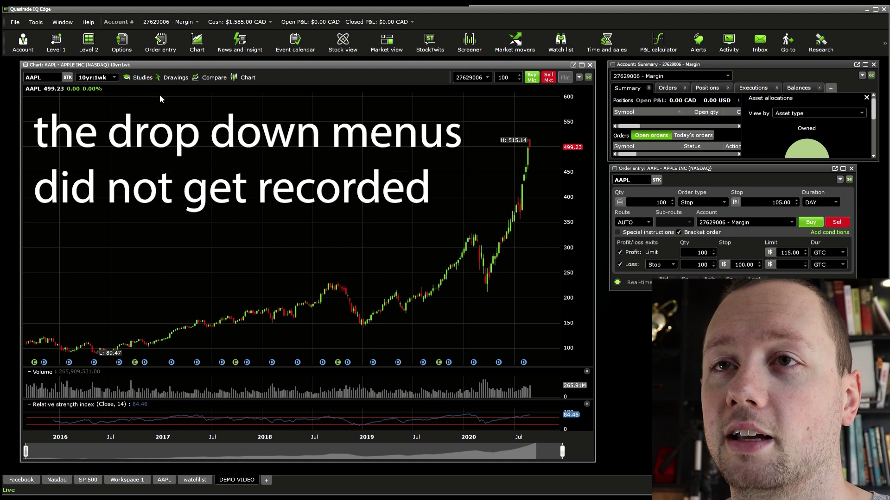
{"action": "left_click", "coordinate": [258, 145]}
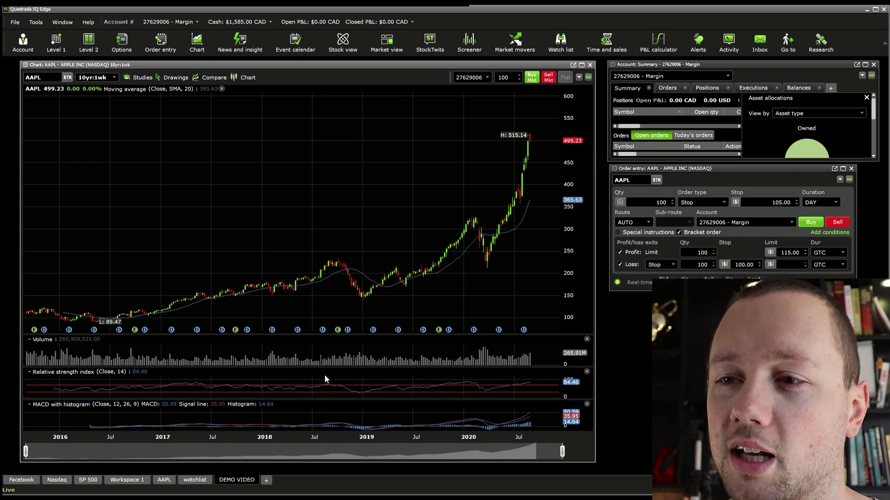
- Enlarge the Relative strength index pane over the chart, and restore the panes to their previous heights
{"action": "left_click_drag", "start_coordinate": [334, 370], "coordinate": [350, 158]}
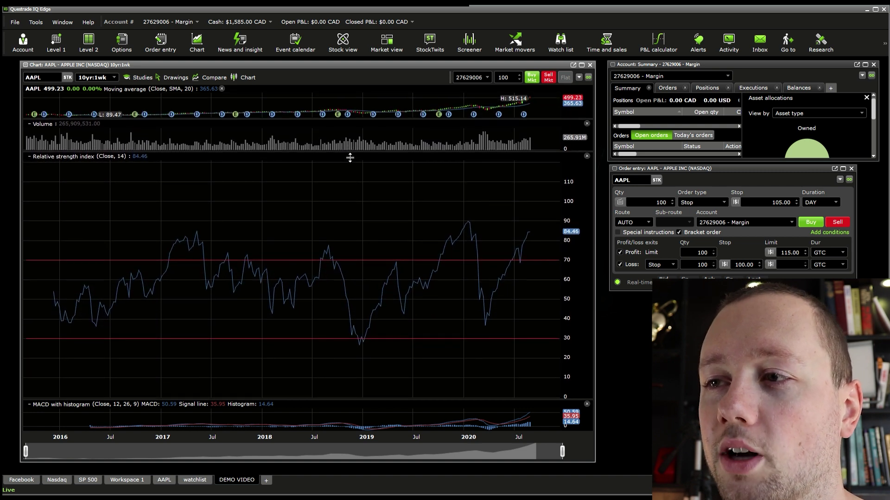
{"action": "left_click_drag", "start_coordinate": [350, 158], "coordinate": [348, 369]}
{"action": "left_click_drag", "start_coordinate": [360, 119], "coordinate": [358, 335]}
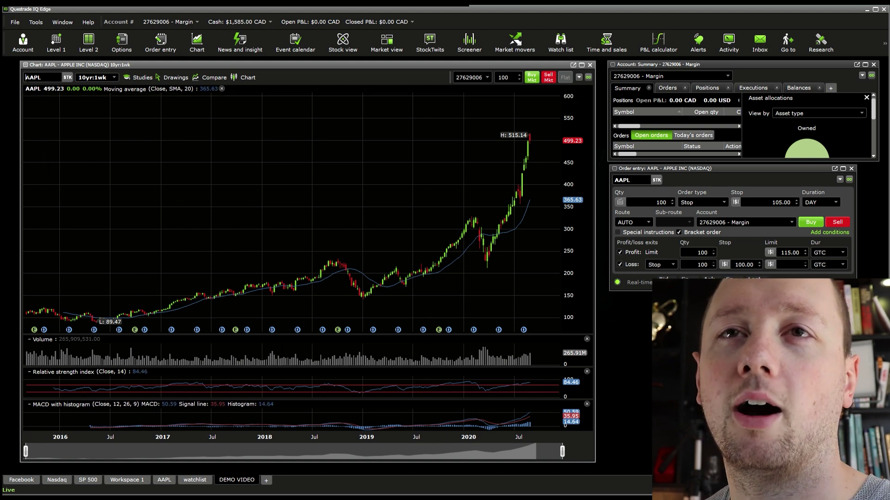
- Change the linked chart's symbol to MSFT
{"action": "left_click", "coordinate": [26, 77]}
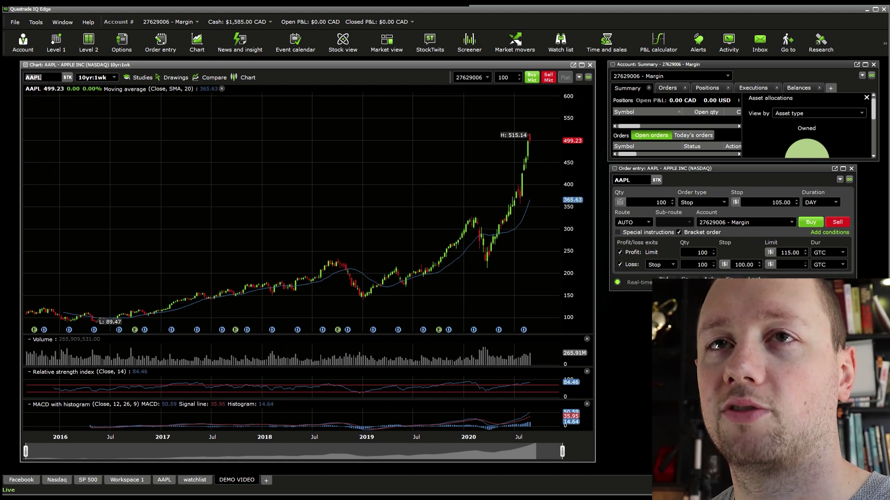
{"action": "type", "text": "MSFT"}
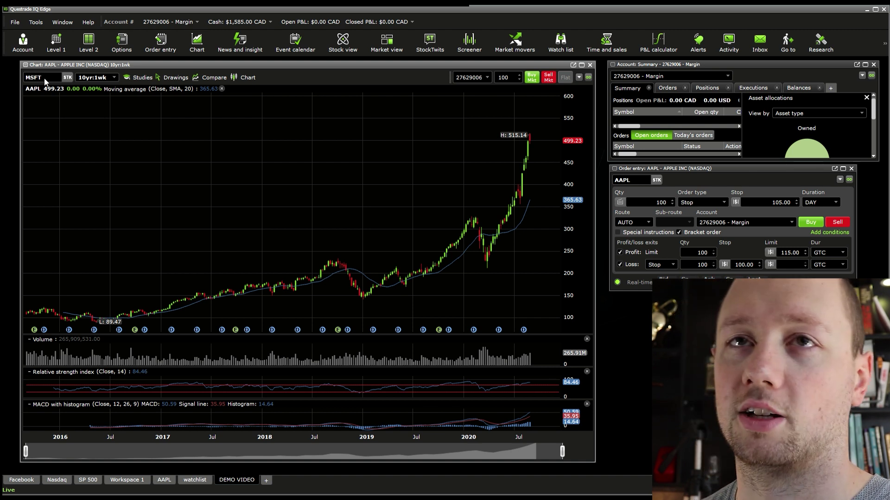
{"action": "key", "text": "Return"}
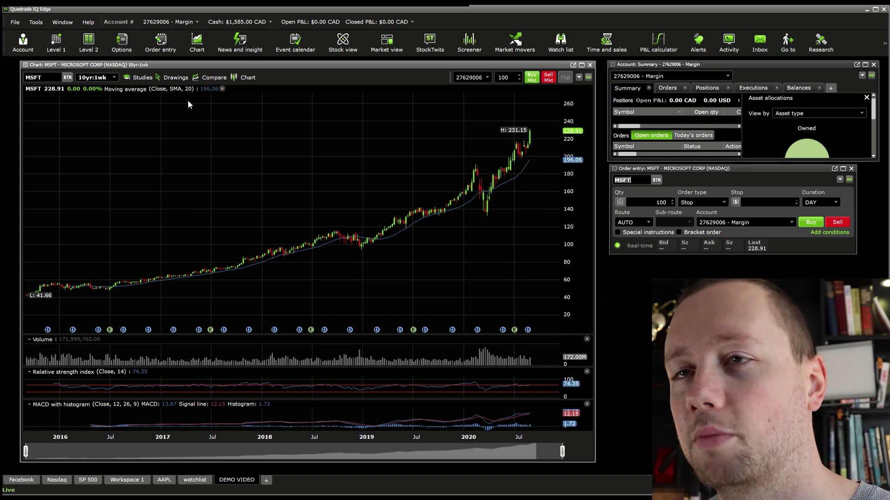
- Draw a rising trend line beneath the MSFT prices and horizontal price lines at $116.67, $134.66 and $189.28
{"action": "left_click_drag", "start_coordinate": [136, 301], "coordinate": [509, 208]}
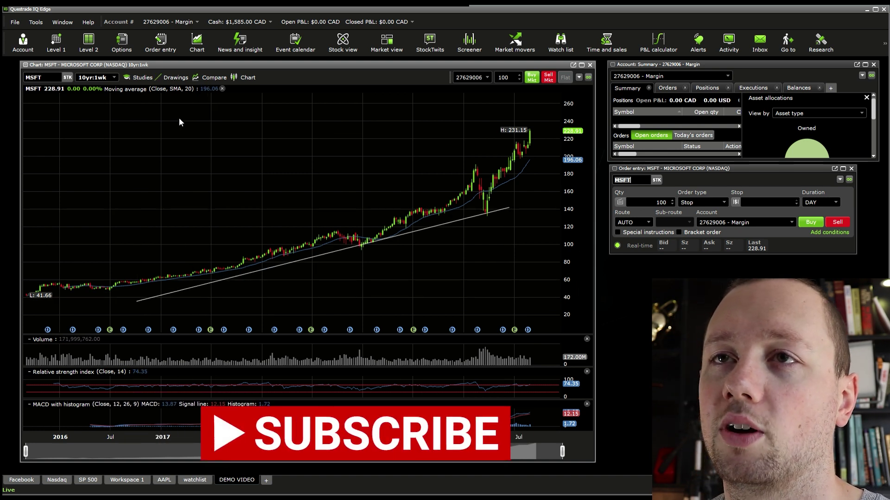
{"action": "left_click", "coordinate": [355, 229]}
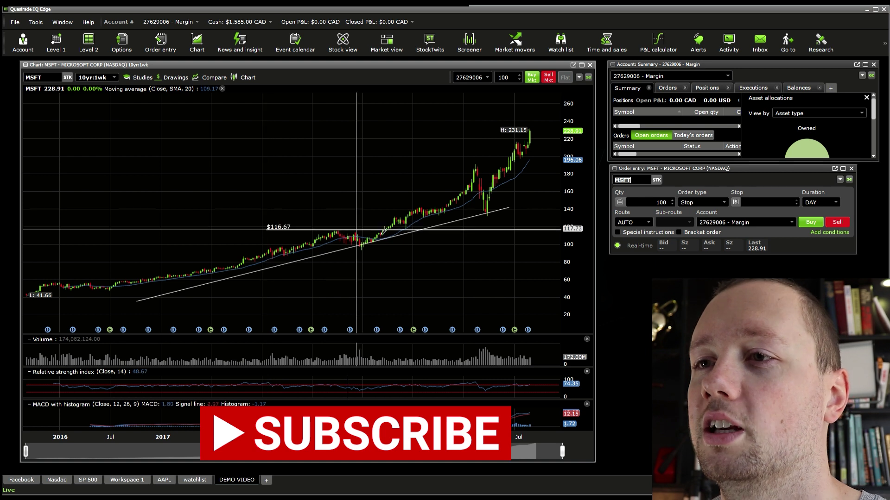
{"action": "left_click", "coordinate": [404, 215]}
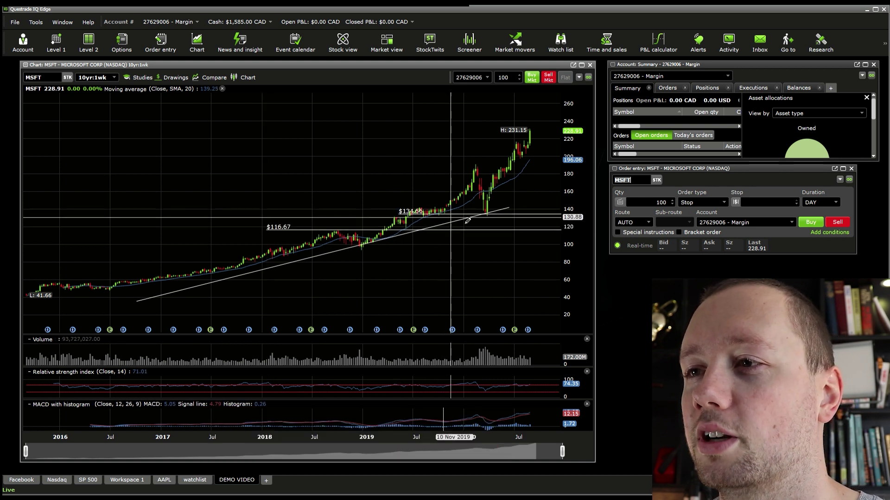
{"action": "left_click", "coordinate": [437, 166]}
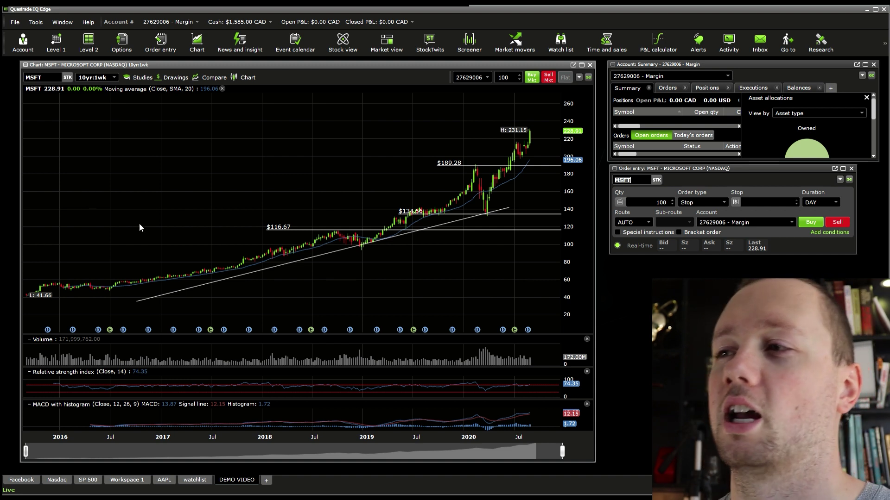
- Draw a horizontal price line at $202.44 on the MSFT chart and remove it again
{"action": "left_click", "coordinate": [305, 153]}
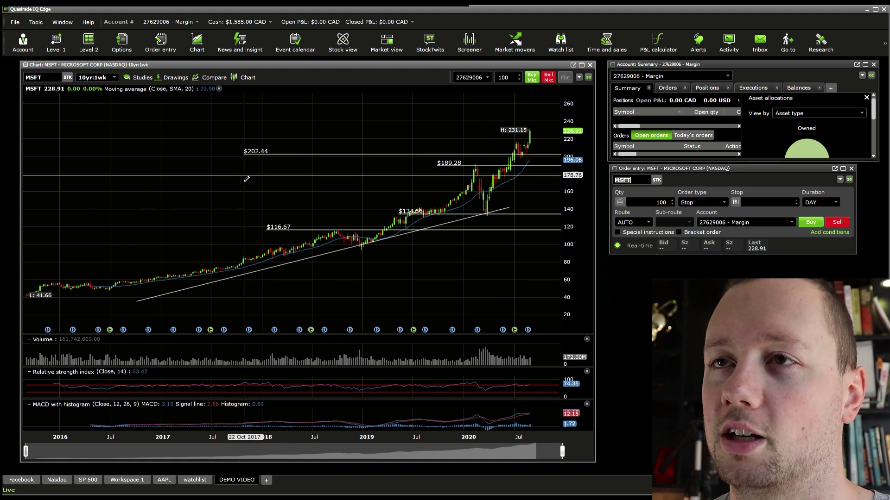
{"action": "key", "text": "Escape"}
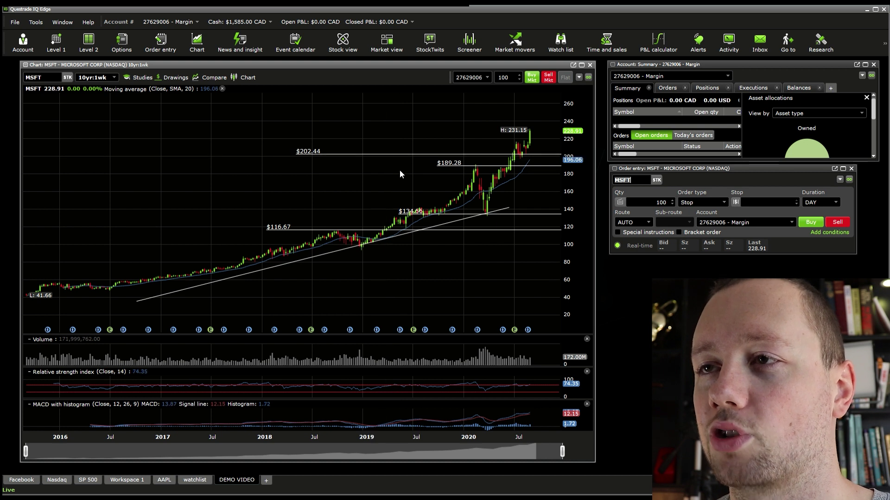
{"action": "key", "text": "ctrl+z"}
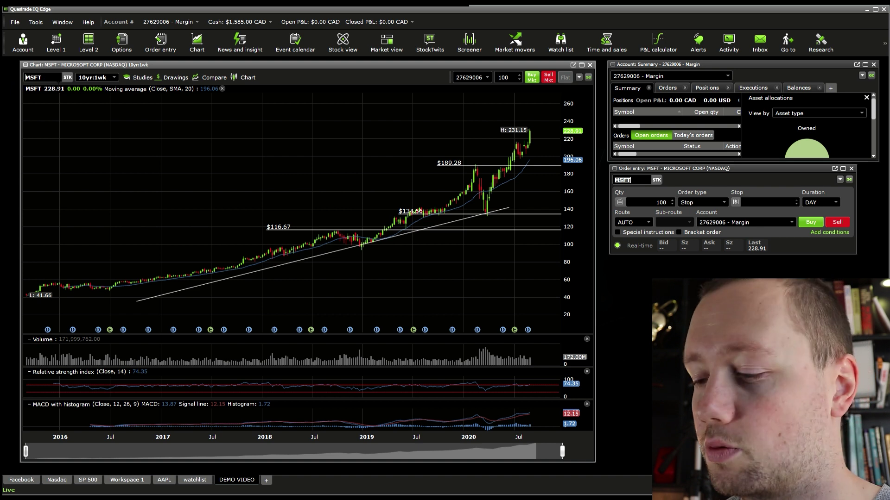
- Switch the linked chart and order entry windows to the symbol SQ
{"action": "type", "text": "SQ"}
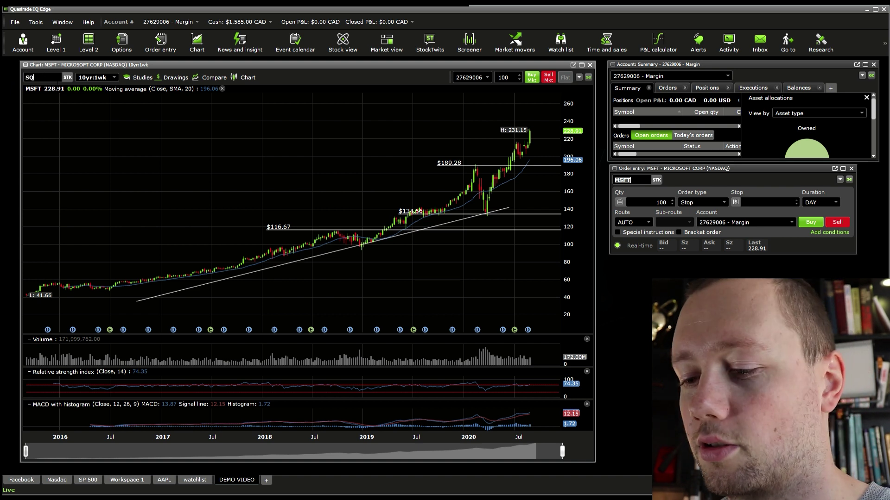
{"action": "key", "text": "Return"}
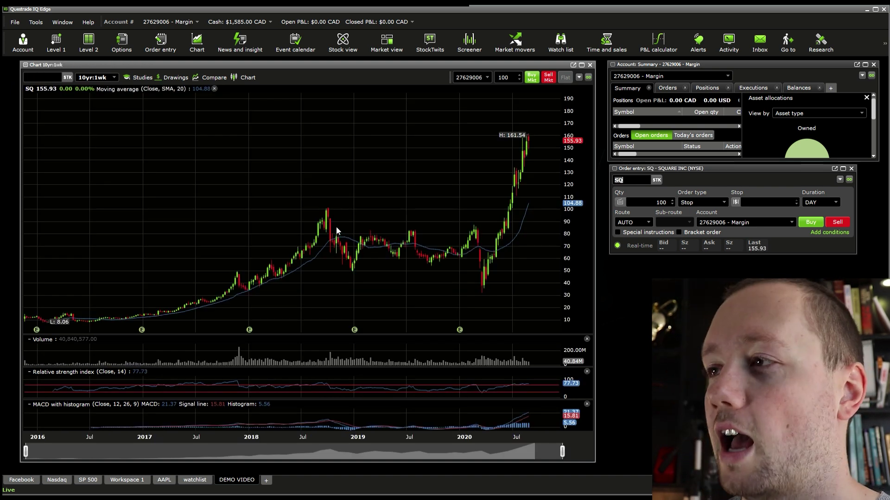
- Open a Level 2 window below the order entry window and link it to the same green group
{"action": "left_click", "coordinate": [88, 41]}
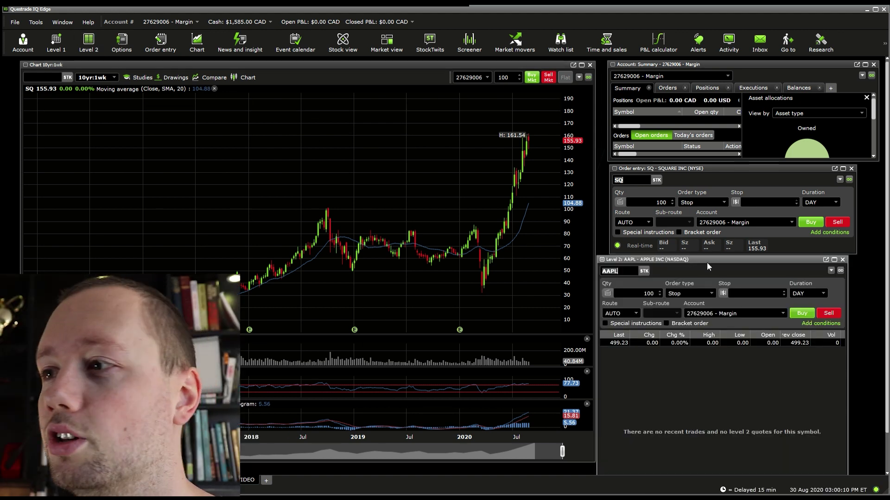
{"action": "left_click_drag", "start_coordinate": [708, 263], "coordinate": [735, 265]}
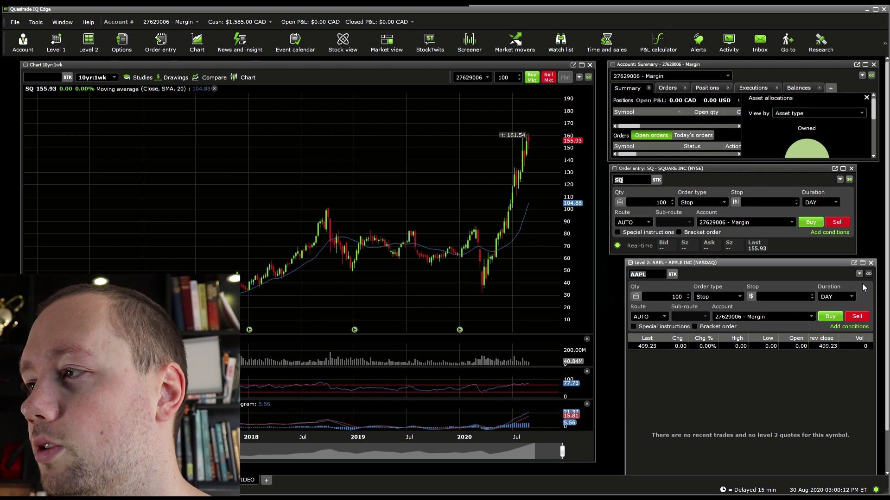
{"action": "key", "text": "BackSpace"}
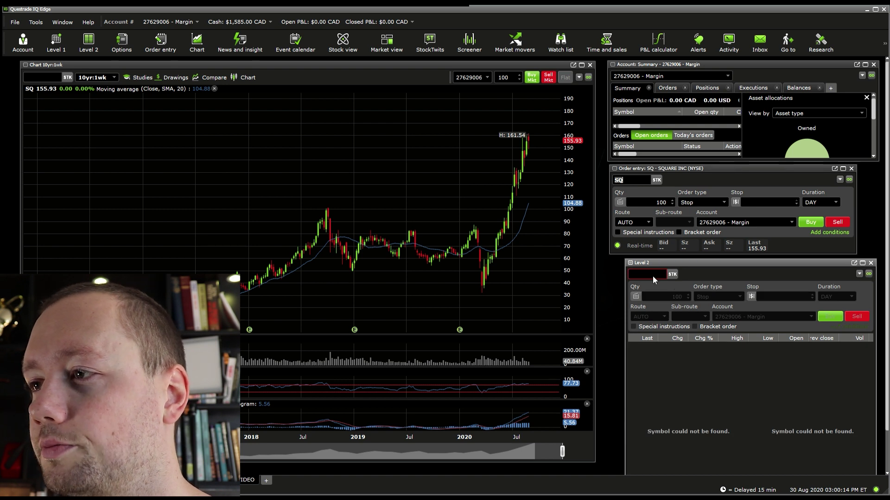
- Load MSFT in the linked Level 2 window and align the window beneath the order entry window
{"action": "type", "text": "MSFT"}
{"action": "key", "text": "Return"}
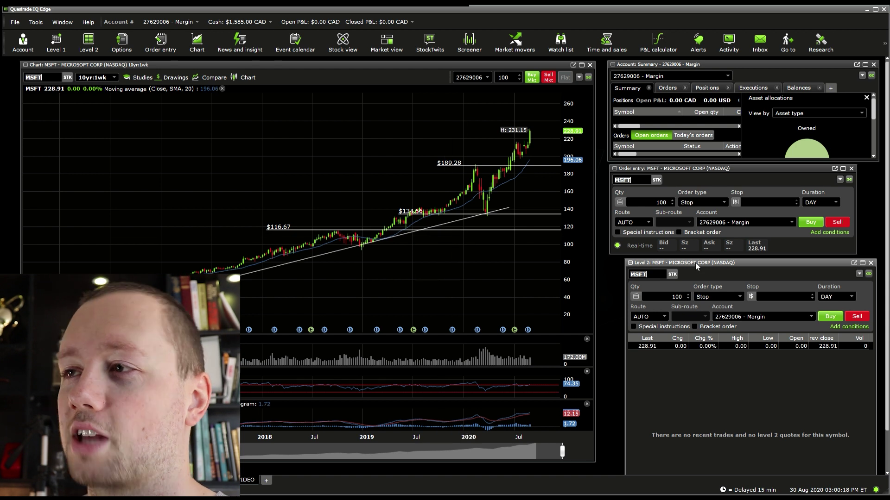
{"action": "left_click_drag", "start_coordinate": [730, 265], "coordinate": [715, 267]}
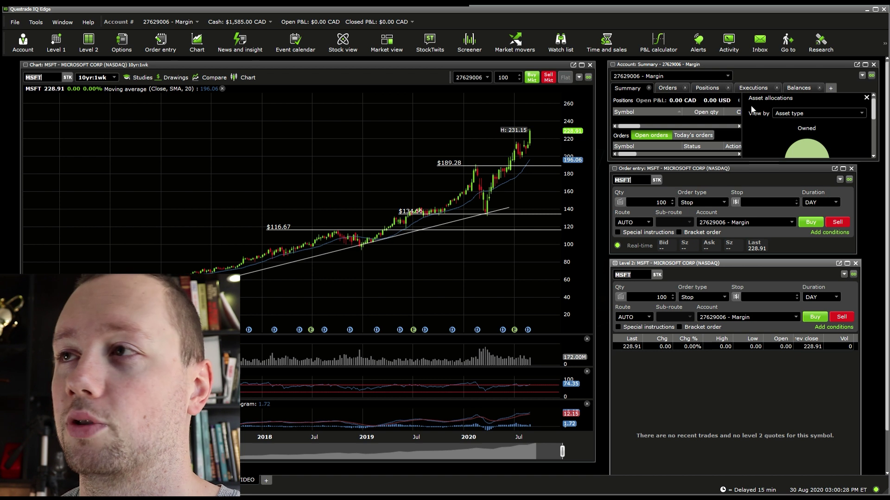
- Clear the workspace by closing the chart, account, order entry and Level 2 windows
{"action": "left_click", "coordinate": [590, 65]}
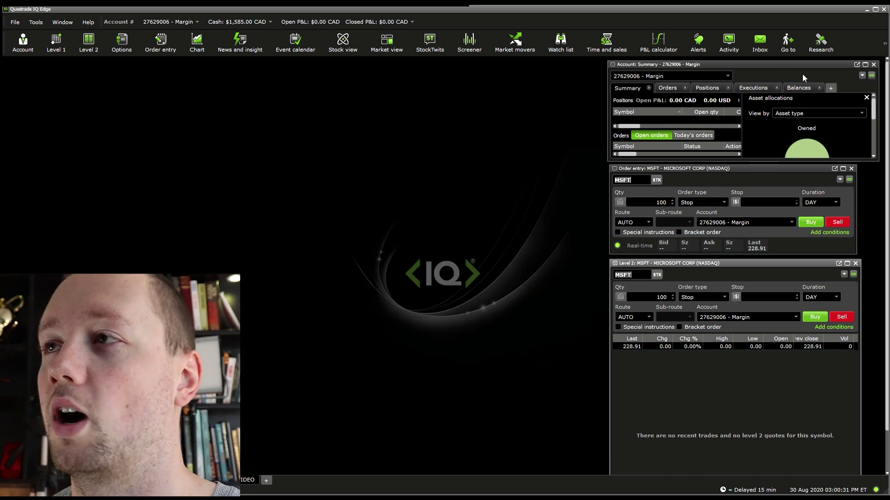
{"action": "left_click", "coordinate": [873, 65]}
{"action": "left_click", "coordinate": [851, 169]}
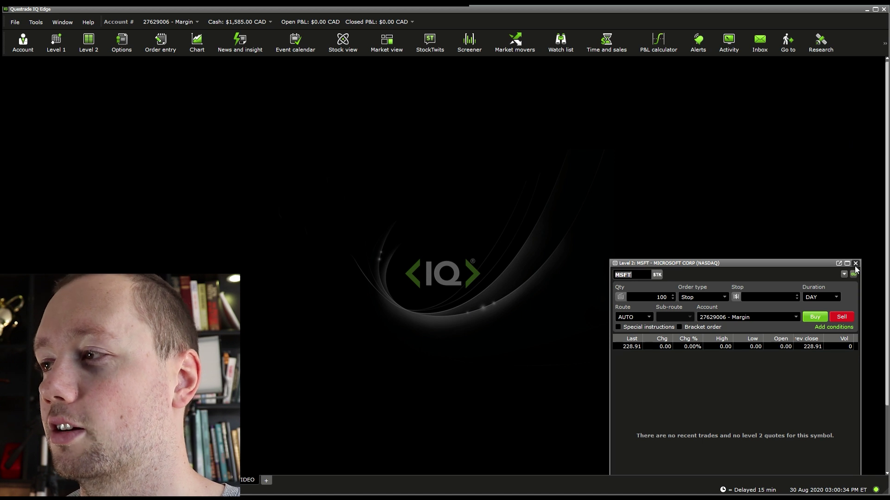
{"action": "left_click", "coordinate": [855, 264]}
- Look up AAPL in a News and insight window, and close the window
{"action": "left_click", "coordinate": [228, 48]}
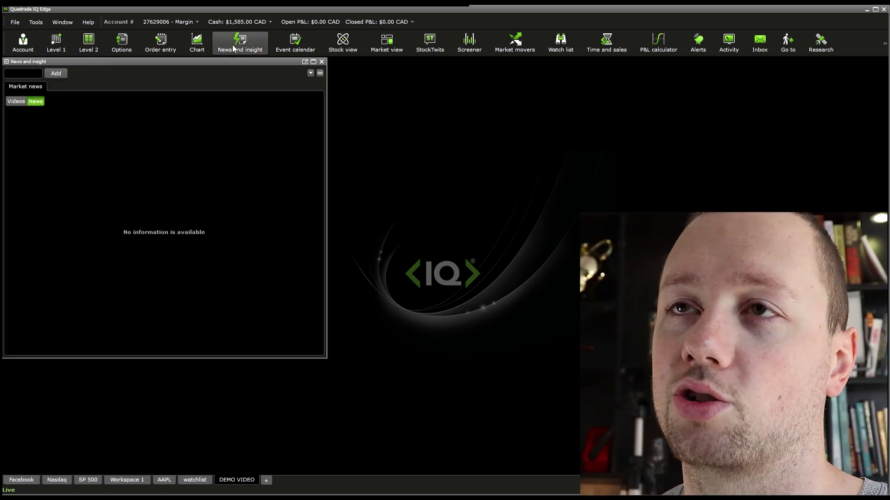
{"action": "type", "text": "AAPL"}
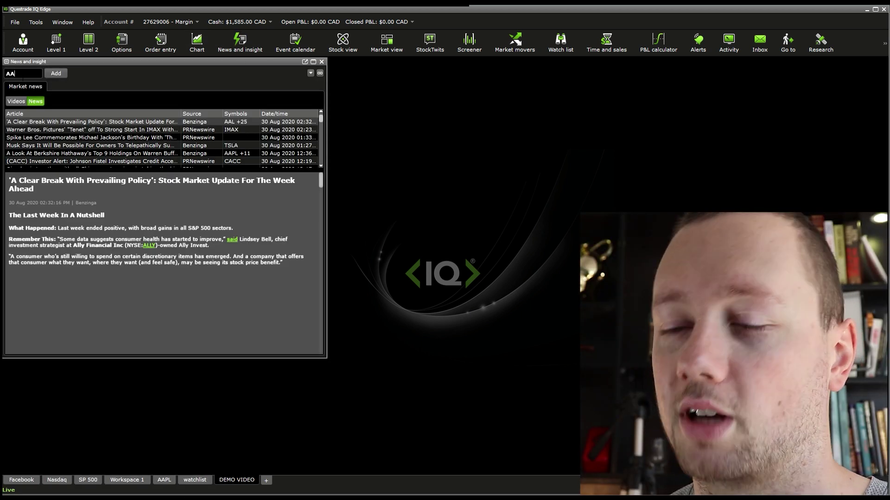
{"action": "key", "text": "Return"}
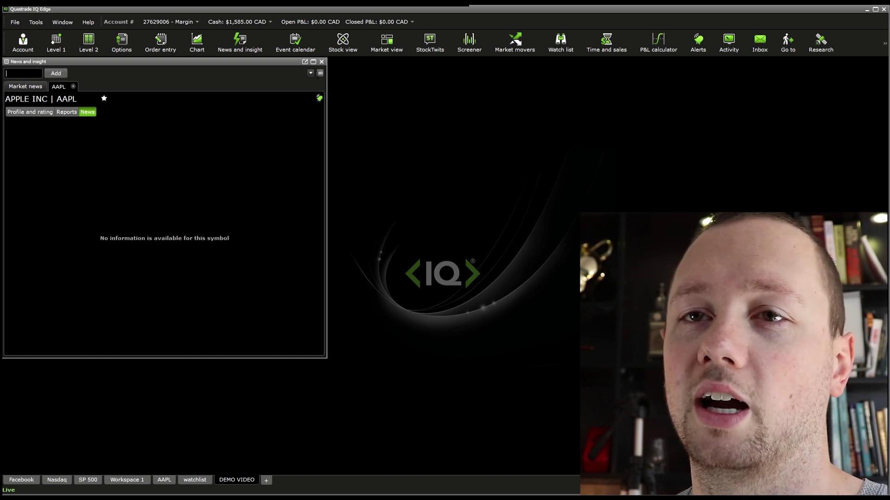
{"action": "left_click", "coordinate": [321, 61]}
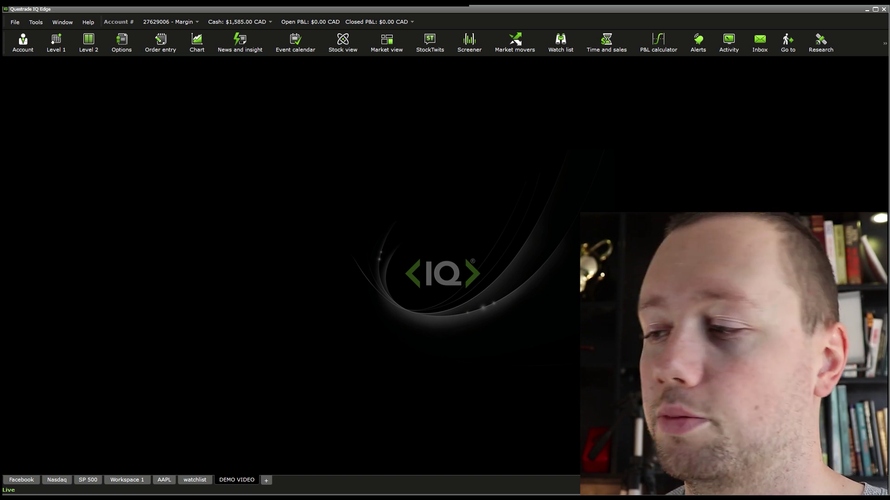
- Check the dividends and analyst ratings for 30 Aug 2020 in an Event calendar window, and close the window
{"action": "left_click", "coordinate": [295, 50]}
{"action": "left_click", "coordinate": [74, 124]}
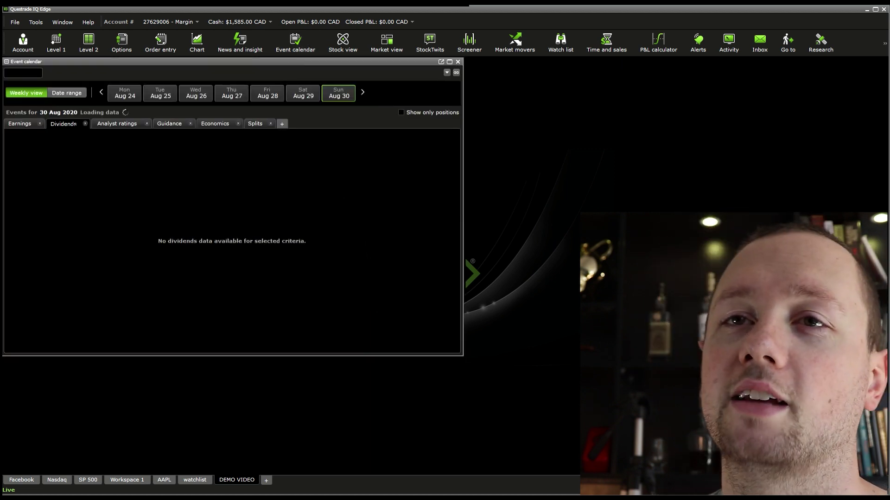
{"action": "left_click", "coordinate": [117, 124]}
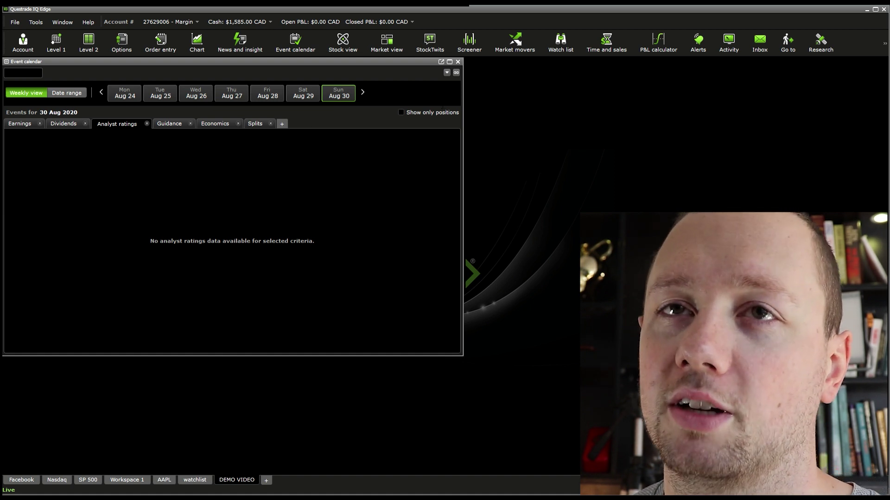
{"action": "left_click", "coordinate": [458, 62]}
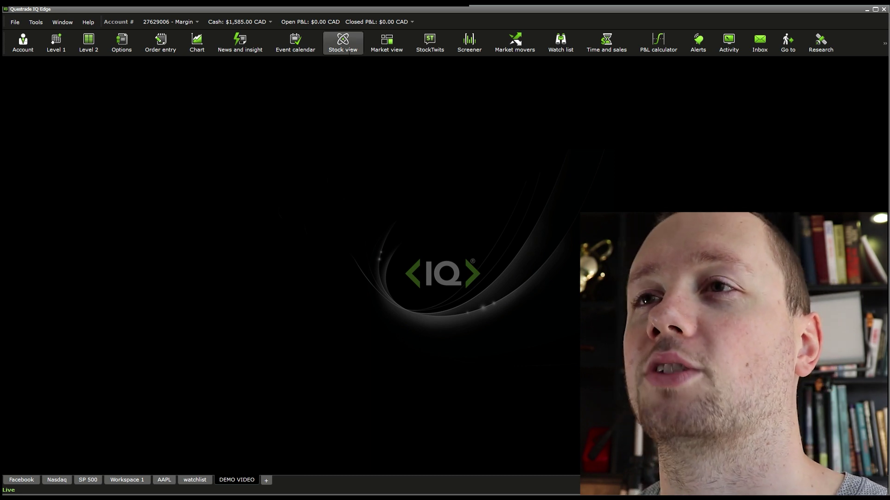
- Review AAPL in a widened Stock view window with the 1-year price chart, and close the window
{"action": "left_click", "coordinate": [345, 46]}
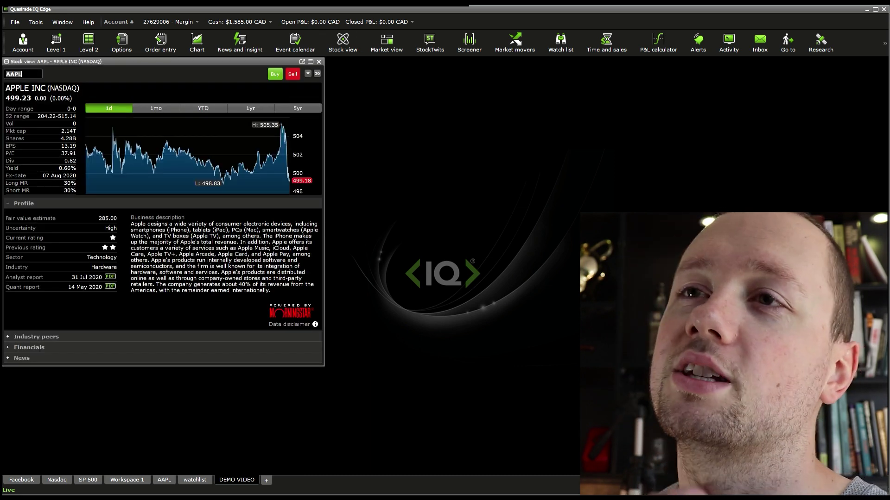
{"action": "left_click_drag", "start_coordinate": [328, 139], "coordinate": [505, 139]}
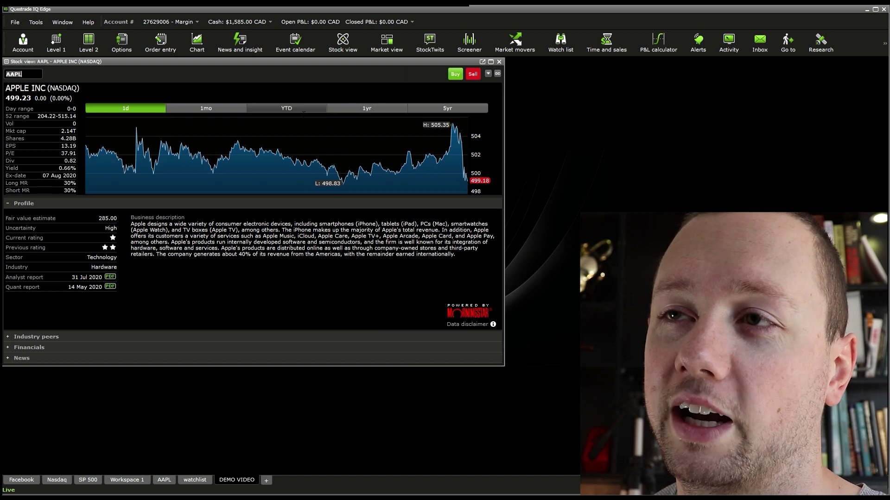
{"action": "left_click", "coordinate": [320, 108]}
{"action": "left_click", "coordinate": [346, 110]}
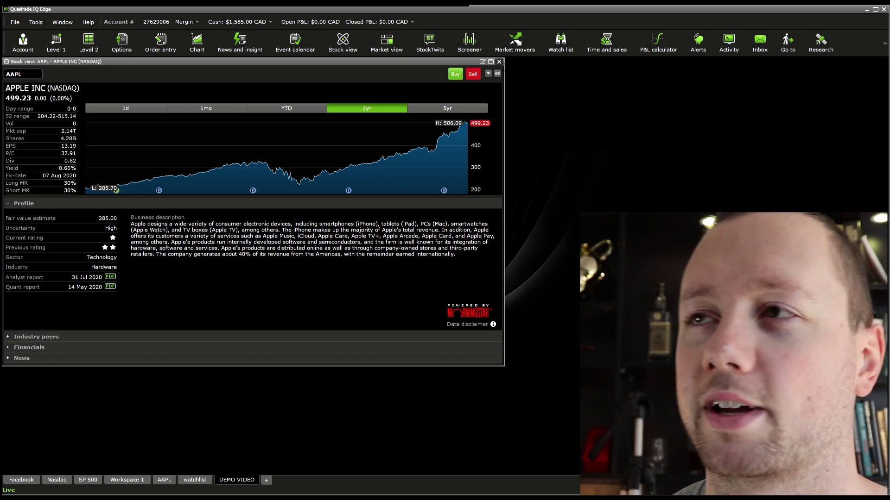
{"action": "left_click", "coordinate": [499, 62]}
- Examine the index performance in a widened Market view window, and close the window
{"action": "left_click", "coordinate": [387, 41]}
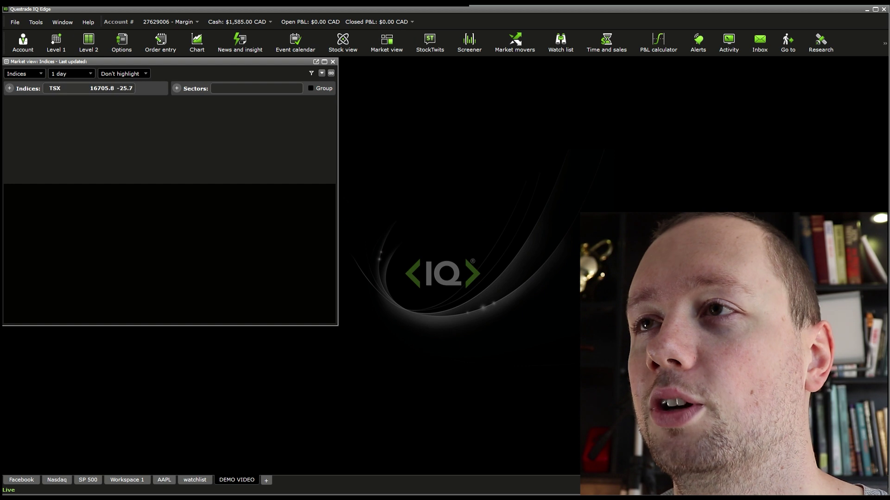
{"action": "left_click_drag", "start_coordinate": [341, 168], "coordinate": [545, 168]}
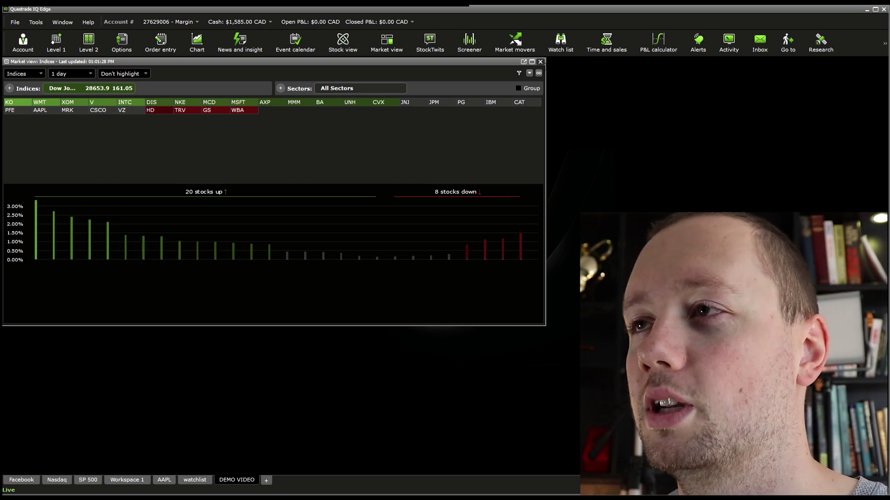
{"action": "left_click", "coordinate": [540, 61]}
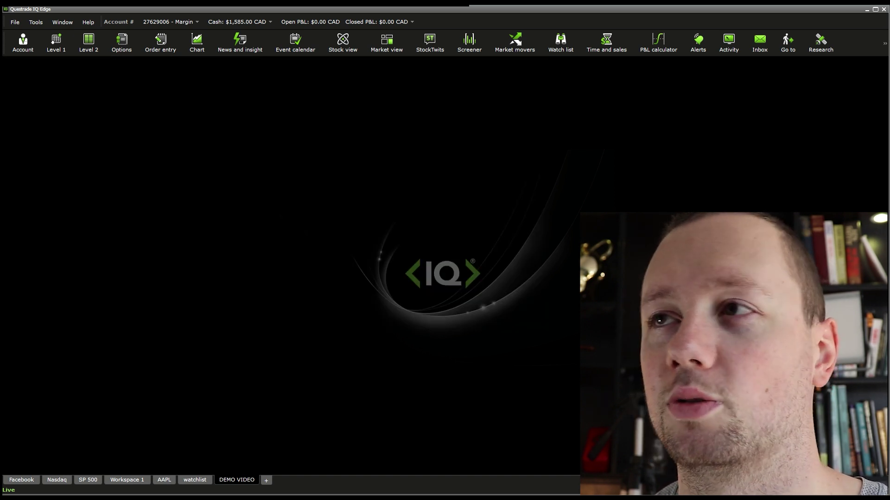
- Look over the suggested StockTwits feed in an enlarged window and the Screener's most volatile stocks, closing both windows
{"action": "left_click", "coordinate": [428, 46]}
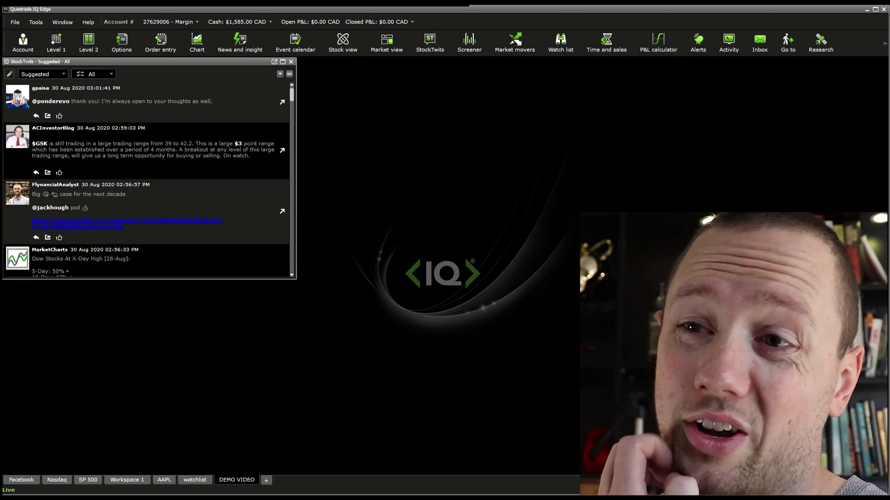
{"action": "left_click_drag", "start_coordinate": [300, 278], "coordinate": [464, 373]}
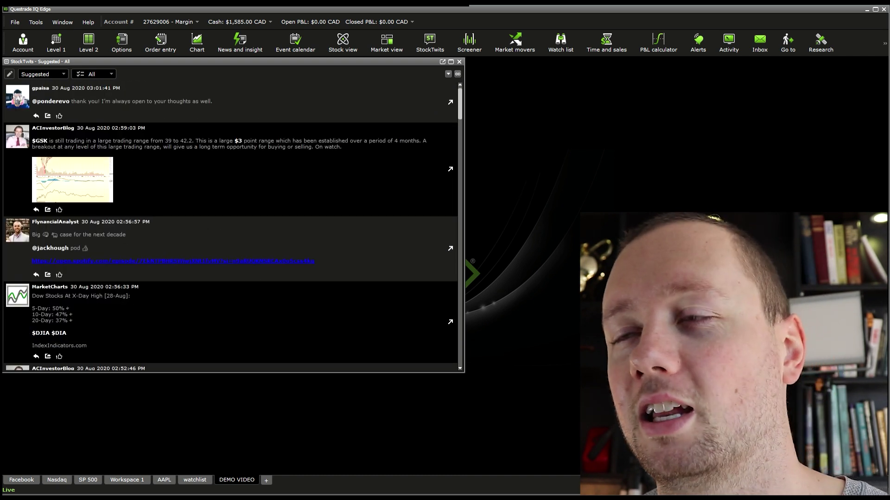
{"action": "left_click", "coordinate": [459, 62]}
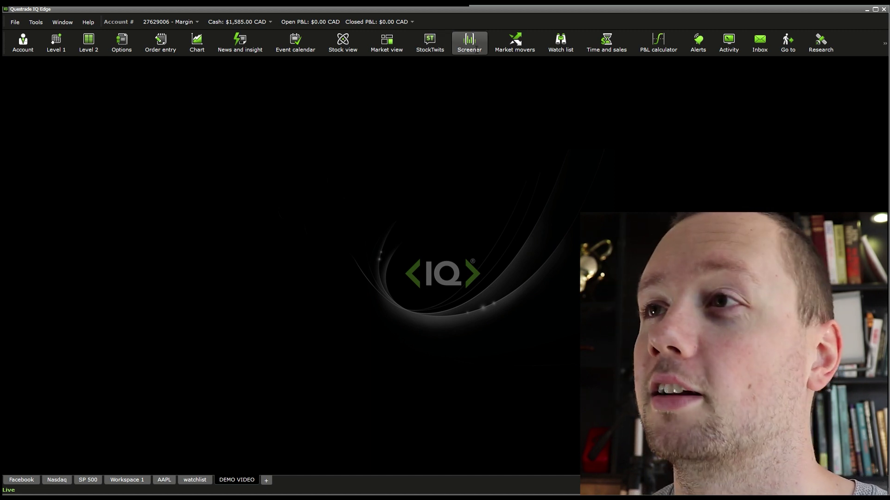
{"action": "left_click", "coordinate": [469, 41]}
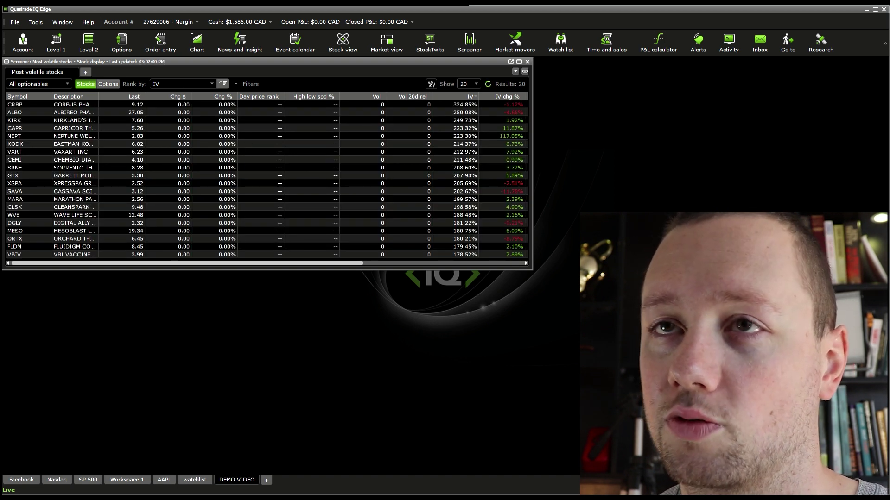
{"action": "left_click", "coordinate": [528, 61]}
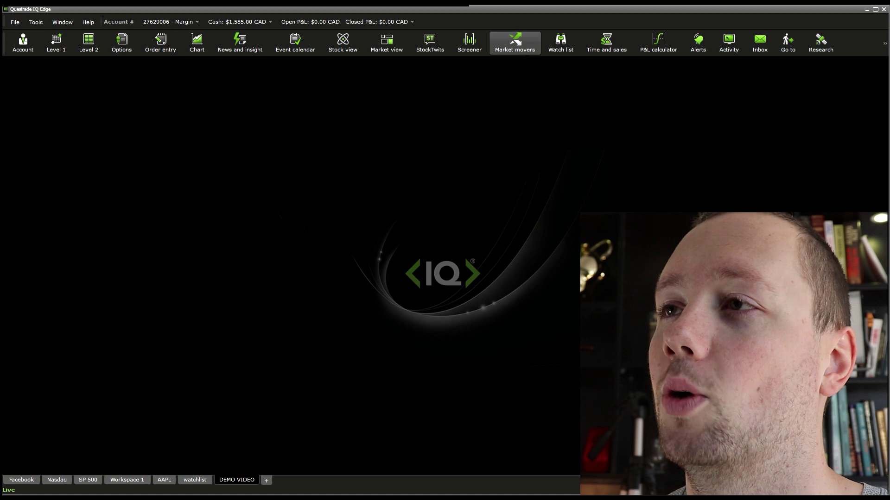
- Look for U.S. stocks above their 52-week high and Canadian top gainers in an enlarged Market movers window, and close it
{"action": "left_click", "coordinate": [522, 49]}
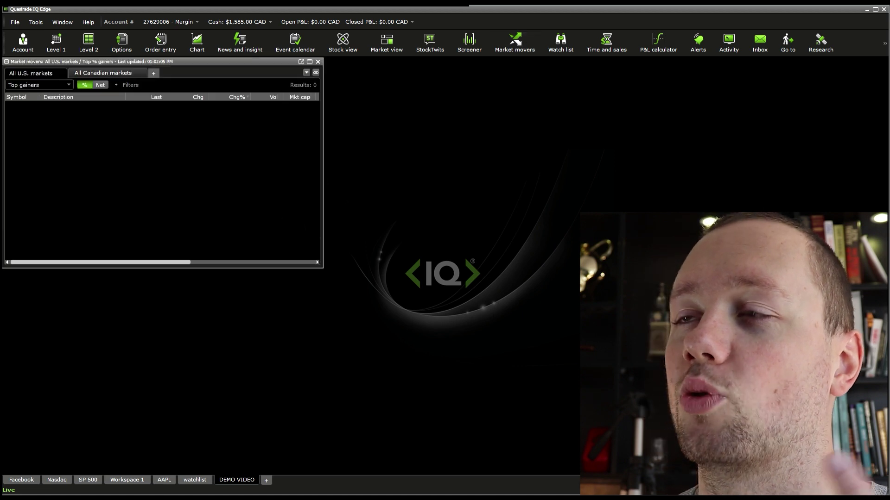
{"action": "left_click_drag", "start_coordinate": [321, 268], "coordinate": [373, 343]}
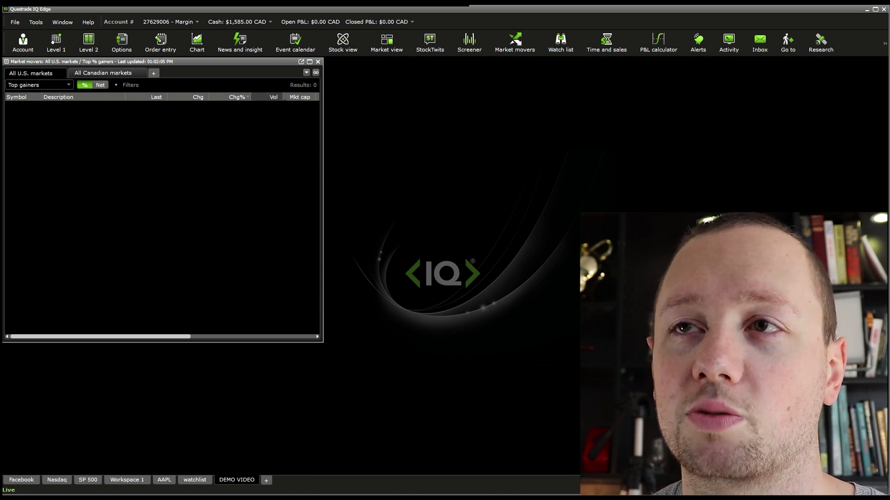
{"action": "left_click_drag", "start_coordinate": [269, 64], "coordinate": [454, 116]}
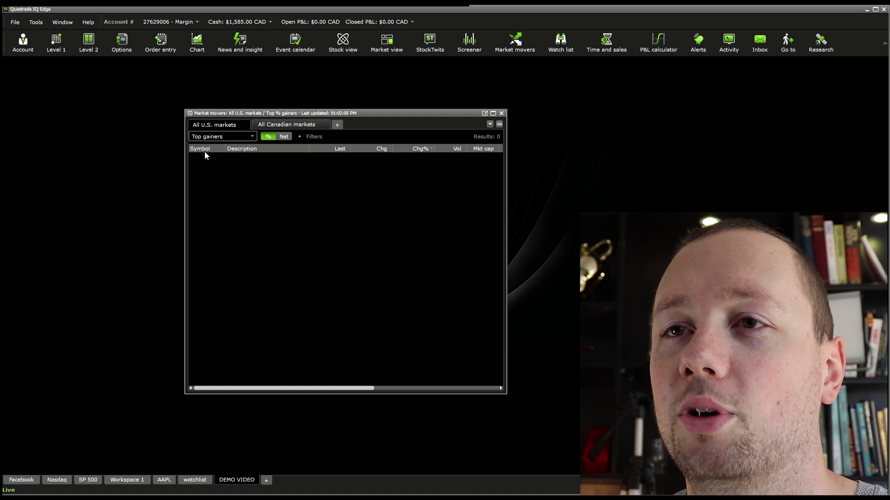
{"action": "left_click", "coordinate": [229, 160]}
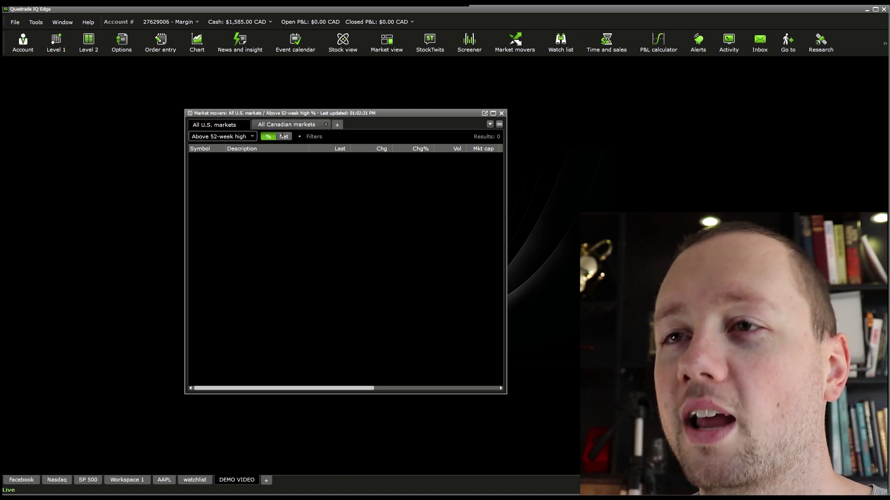
{"action": "left_click", "coordinate": [286, 124]}
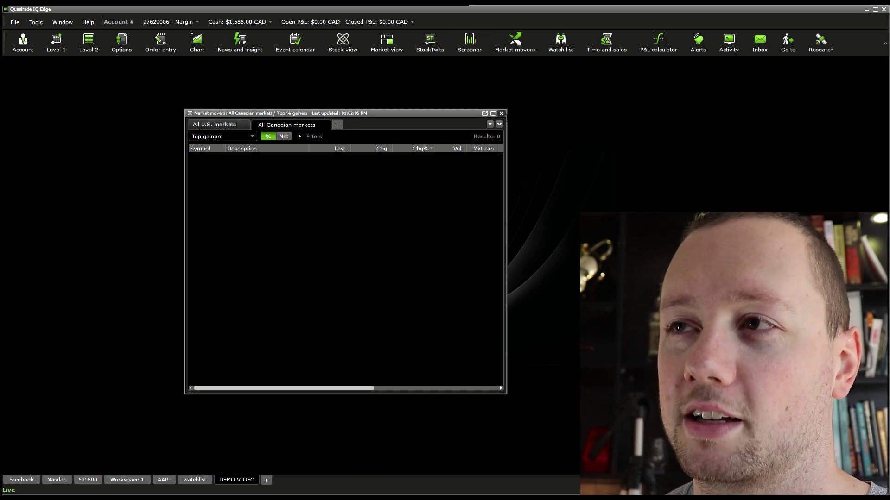
{"action": "left_click", "coordinate": [501, 113]}
- Open a watch list window showing the Market view indices, move it away from the workspace corner, and resize it to fit its columns
{"action": "left_click", "coordinate": [560, 40]}
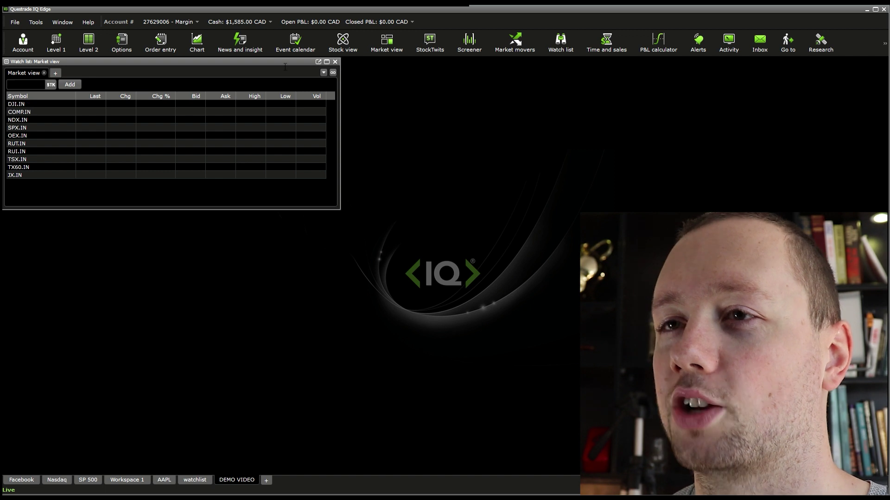
{"action": "left_click_drag", "start_coordinate": [284, 70], "coordinate": [435, 129]}
{"action": "left_click_drag", "start_coordinate": [496, 271], "coordinate": [671, 372]}
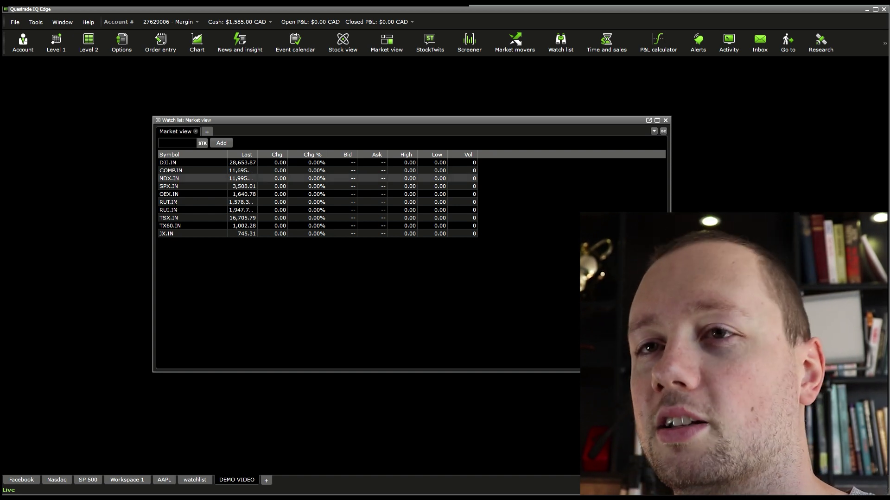
{"action": "left_click_drag", "start_coordinate": [405, 124], "coordinate": [314, 91]}
{"action": "left_click_drag", "start_coordinate": [575, 175], "coordinate": [399, 176]}
- Open a chart beside the watch list, make it taller, and load NDX.IN through the link between the two windows
{"action": "left_click", "coordinate": [197, 42]}
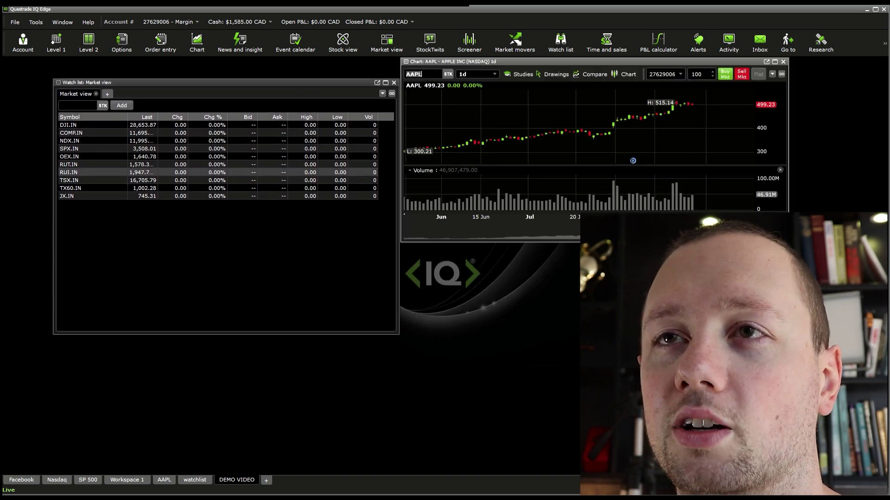
{"action": "left_click_drag", "start_coordinate": [671, 242], "coordinate": [672, 399]}
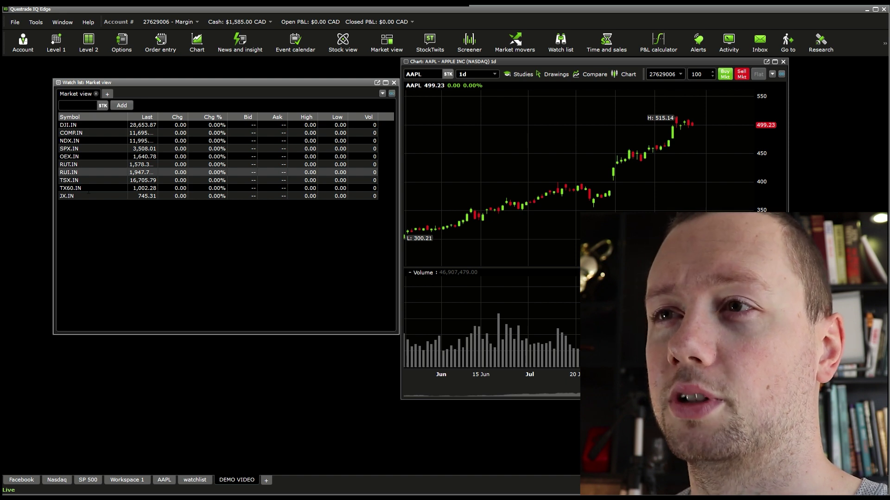
{"action": "left_click", "coordinate": [69, 141]}
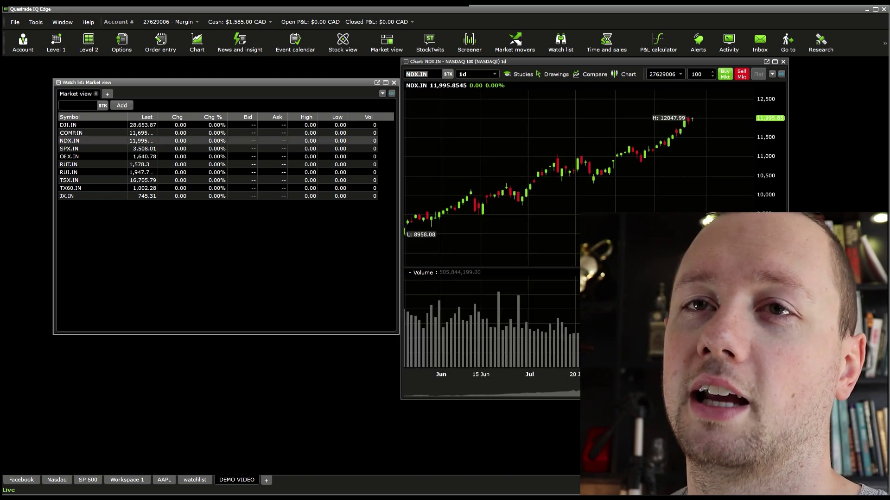
- Step through the other indices in the watch list to view their linked charts, finishing on RUT.IN
{"action": "key", "text": "Down"}
{"action": "key", "text": "Down"}
{"action": "key", "text": "Down"}
{"action": "key", "text": "Down"}
{"action": "key", "text": "Down"}
{"action": "key", "text": "Down"}
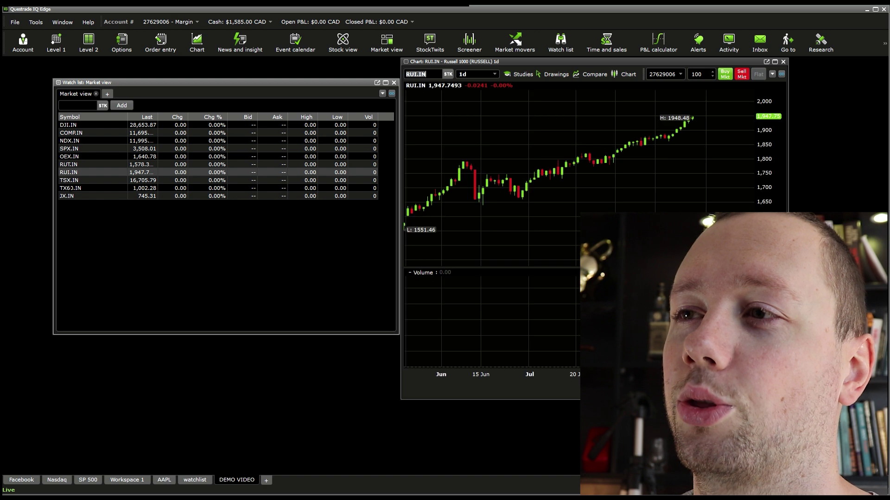
{"action": "key", "text": "Up"}
{"action": "key", "text": "Up"}
{"action": "key", "text": "Up"}
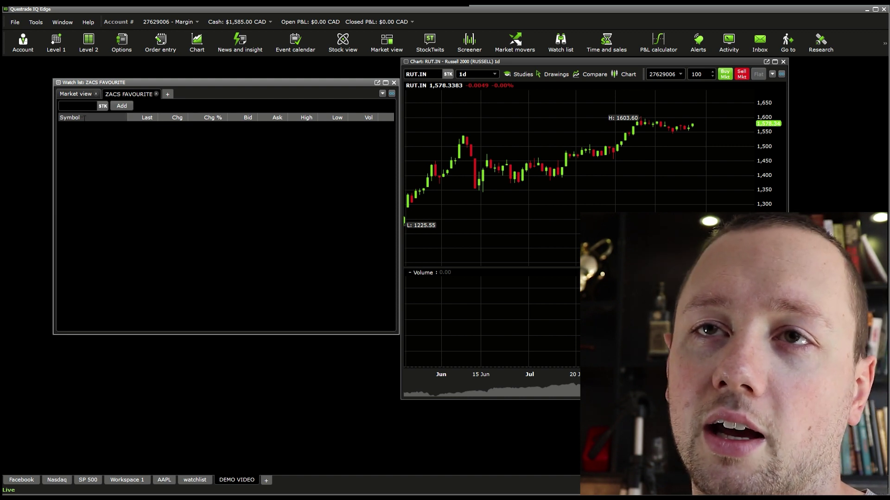
- Add AAPL, SQ, MSFT, TSLA and NIO to a new favourites watch list
{"action": "type", "text": "L"}
{"action": "key", "text": "Return"}
{"action": "type", "text": "S"}
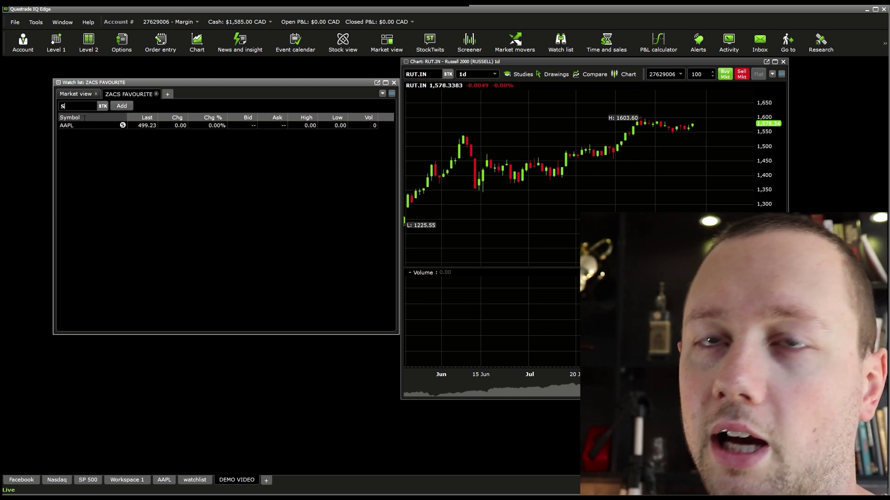
{"action": "type", "text": "Q"}
{"action": "key", "text": "Return"}
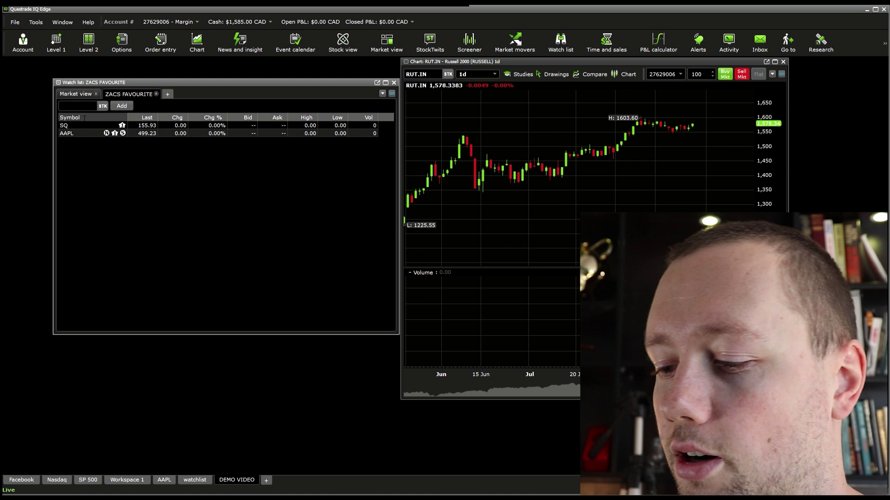
{"action": "type", "text": "MSFT"}
{"action": "key", "text": "Return"}
{"action": "type", "text": "TSLA"}
{"action": "key", "text": "Return"}
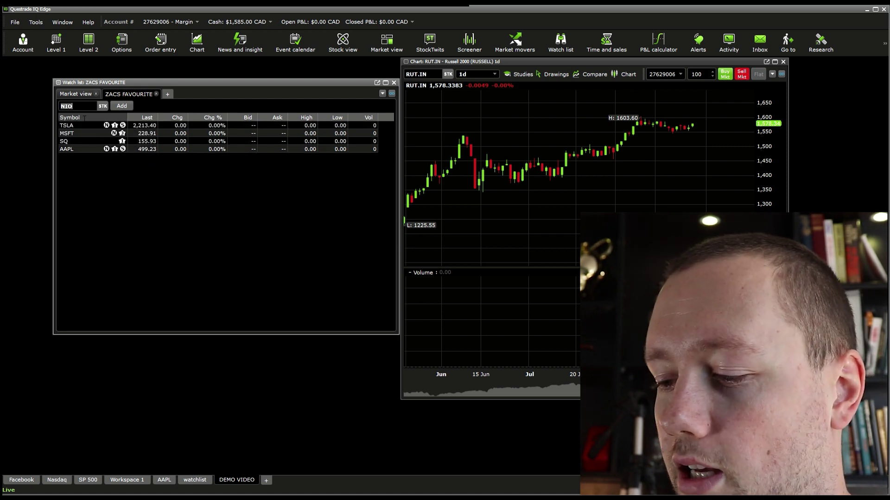
{"action": "type", "text": "NIO"}
{"action": "key", "text": "Return"}
- View the linked charts of MSFT, AAPL and TSLA from the favourites watch list
{"action": "left_click", "coordinate": [74, 141]}
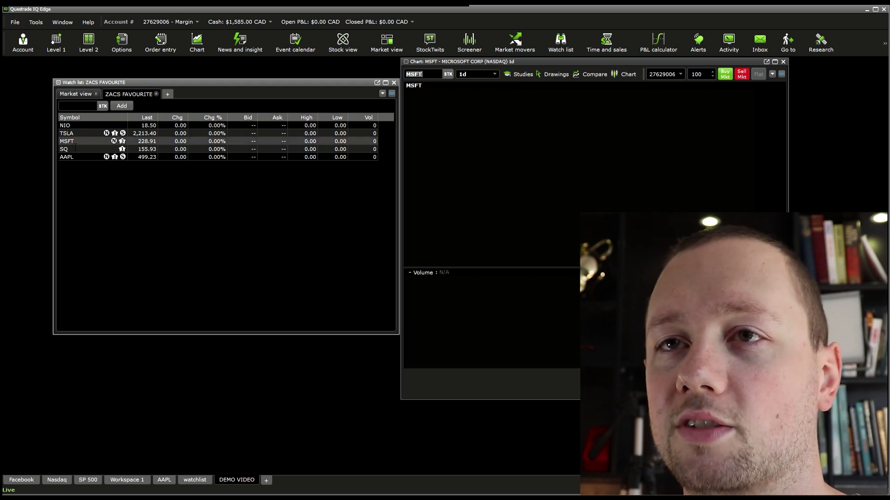
{"action": "left_click", "coordinate": [70, 157]}
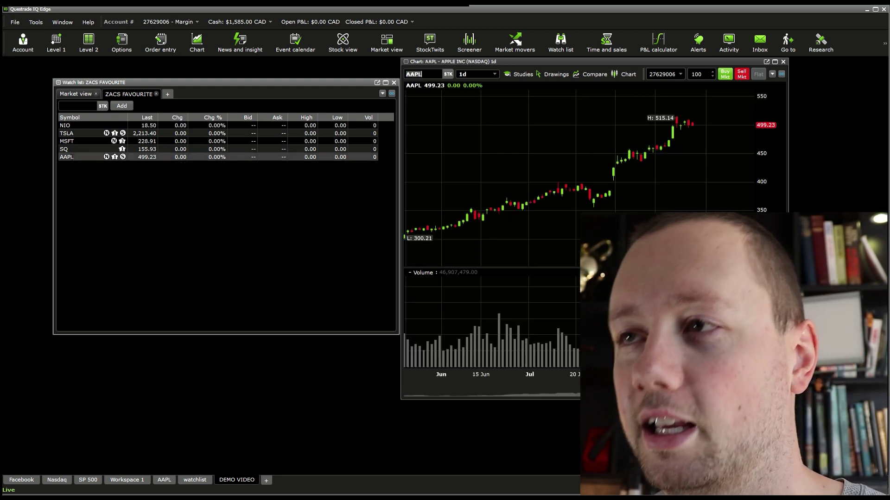
{"action": "left_click", "coordinate": [74, 134]}
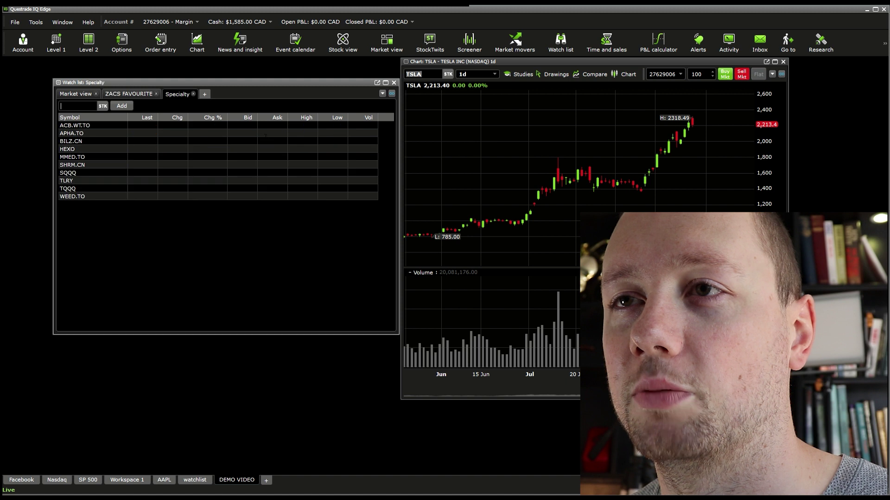
- Browse the linked charts of symbols in the Specialty watch list, including WEED.TO and TQQQ, finishing on BILZ.CN
{"action": "left_click", "coordinate": [72, 172]}
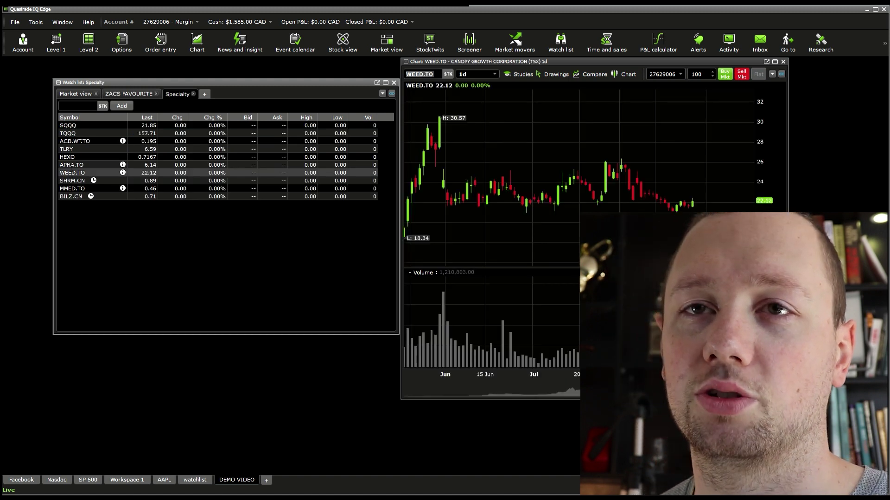
{"action": "left_click", "coordinate": [72, 165]}
{"action": "key", "text": "Up"}
{"action": "key", "text": "Up"}
{"action": "key", "text": "Up"}
{"action": "key", "text": "Up"}
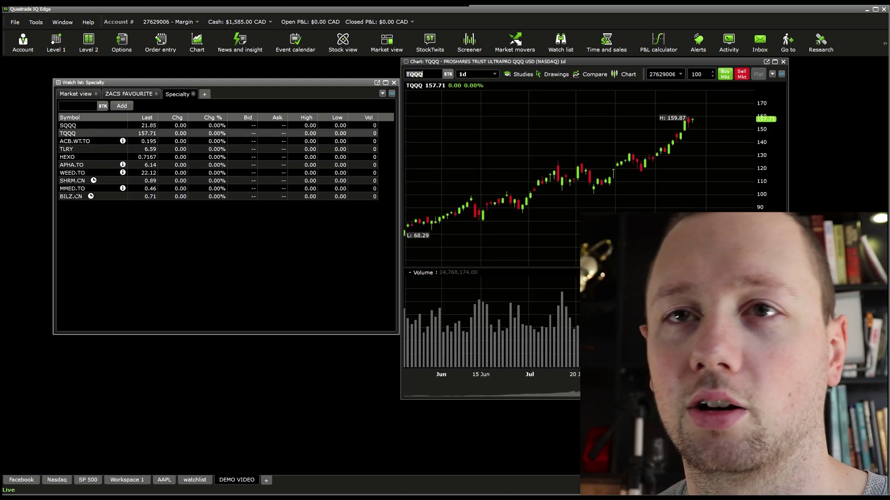
{"action": "left_click", "coordinate": [74, 197]}
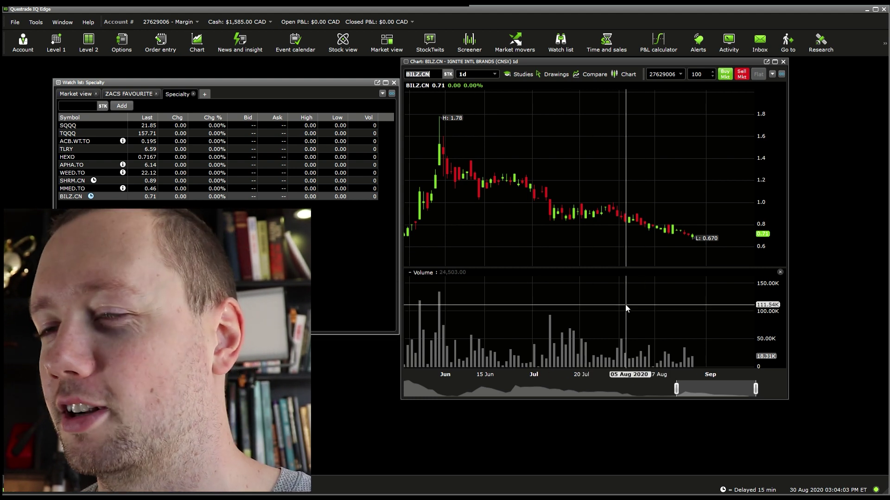
- Extend the BILZ.CN chart's date range further back to show a longer price history
{"action": "left_click_drag", "start_coordinate": [676, 389], "coordinate": [466, 408]}
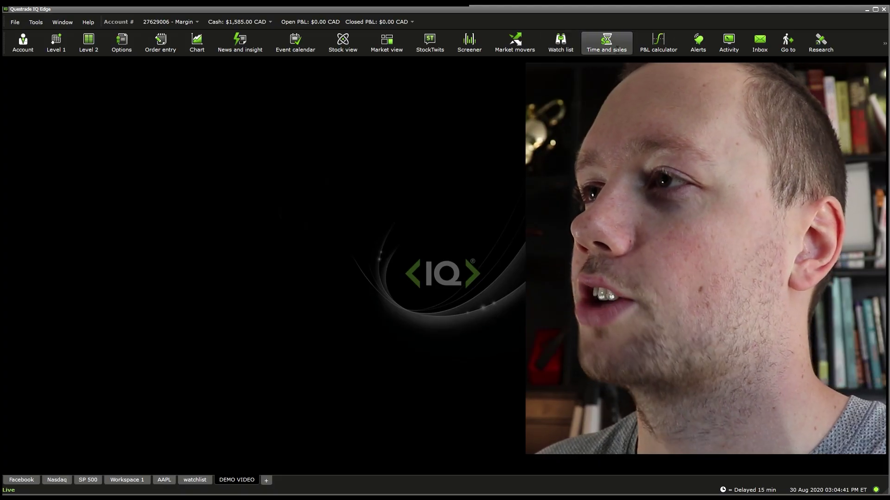
- Inspect AAPL in an enlarged, repositioned Time and sales window, then close it
{"action": "left_click", "coordinate": [606, 40]}
{"action": "left_click_drag", "start_coordinate": [145, 195], "coordinate": [122, 373]}
{"action": "left_click_drag", "start_coordinate": [111, 62], "coordinate": [454, 90]}
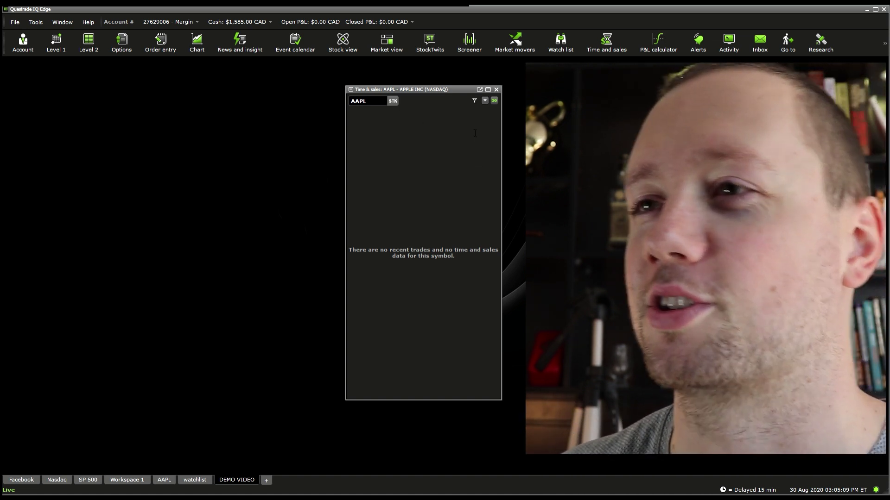
{"action": "left_click_drag", "start_coordinate": [444, 90], "coordinate": [444, 78]}
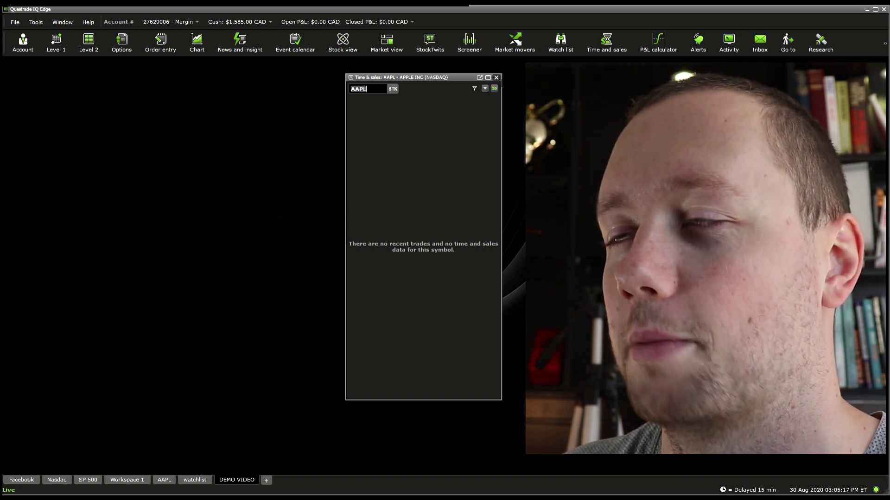
{"action": "key", "text": "ctrl+w"}
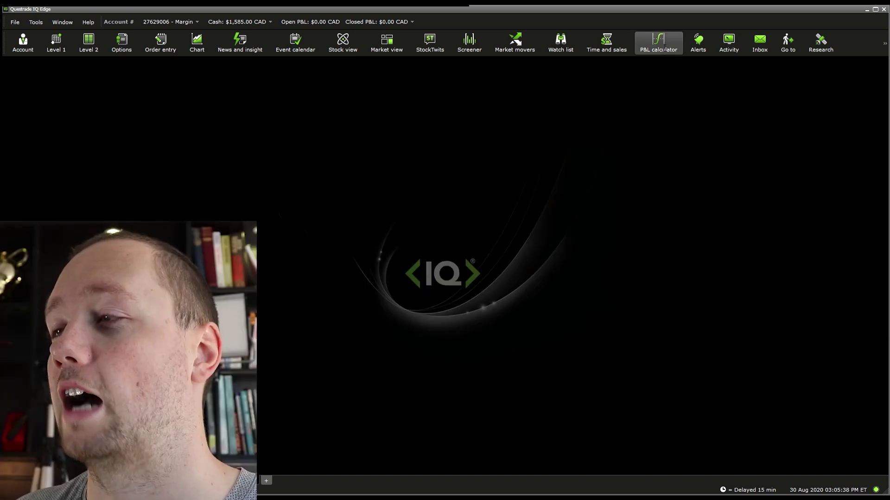
- View the P&L calculator, Alerts, Activity and Inbox windows, closing each one after viewing
{"action": "left_click", "coordinate": [658, 41]}
{"action": "left_click", "coordinate": [699, 41]}
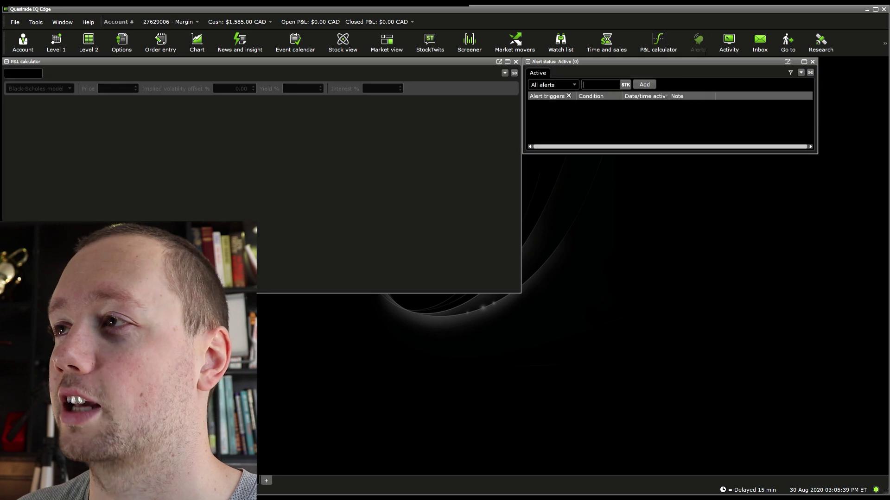
{"action": "left_click", "coordinate": [729, 42]}
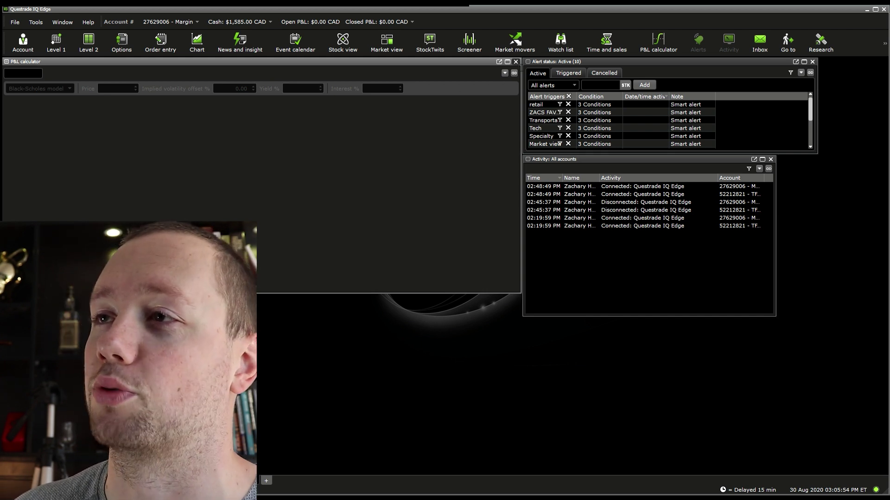
{"action": "left_click", "coordinate": [515, 62]}
{"action": "left_click", "coordinate": [812, 61]}
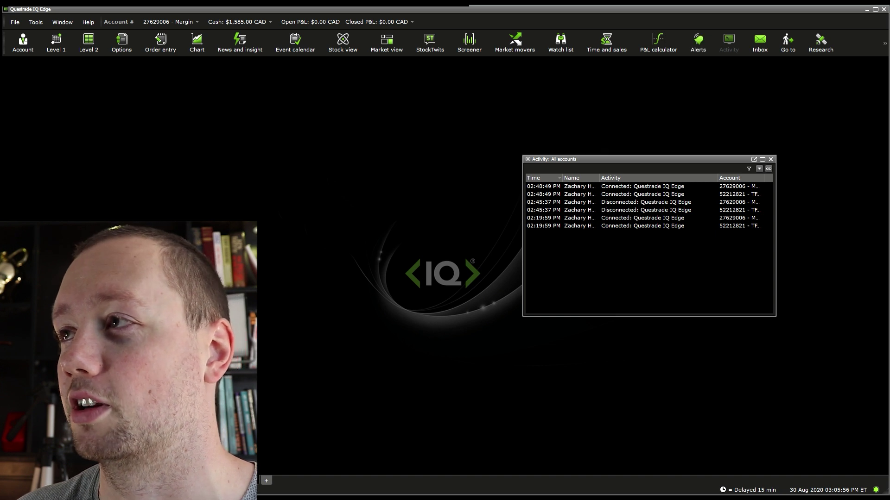
{"action": "left_click", "coordinate": [771, 158]}
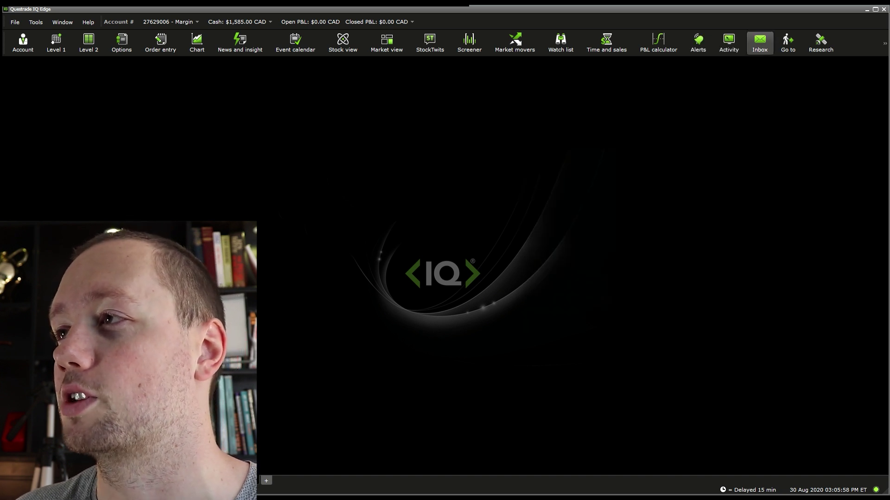
{"action": "left_click", "coordinate": [760, 42]}
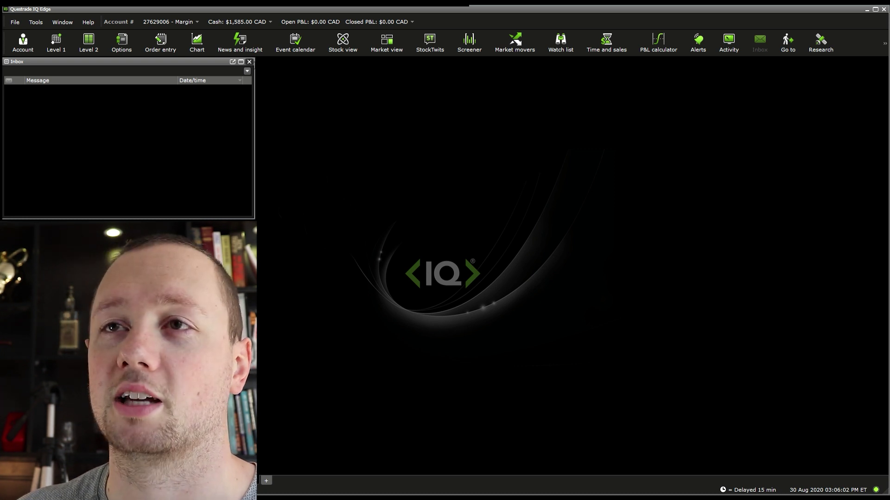
{"action": "left_click", "coordinate": [249, 61]}
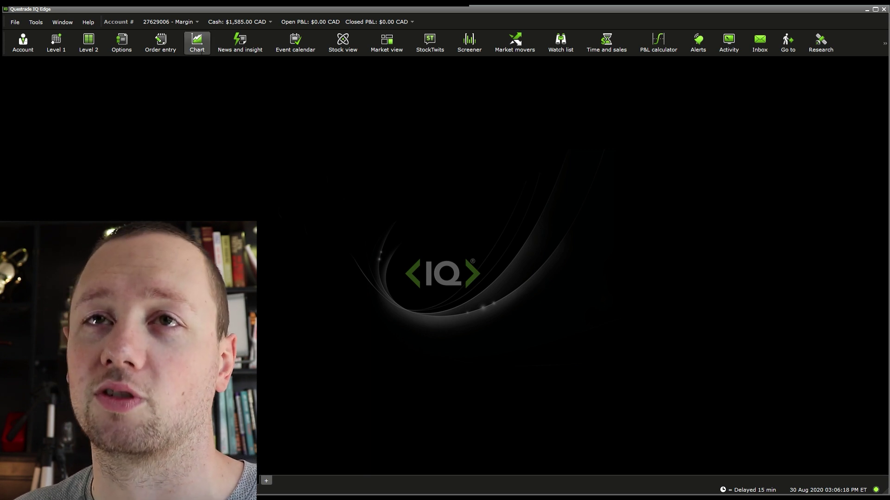
- Add two AAPL charts plus Order entry, Account, Level 2 and a lengthened Time and sales window to the workspace
{"action": "left_click", "coordinate": [197, 42]}
{"action": "left_click", "coordinate": [160, 42]}
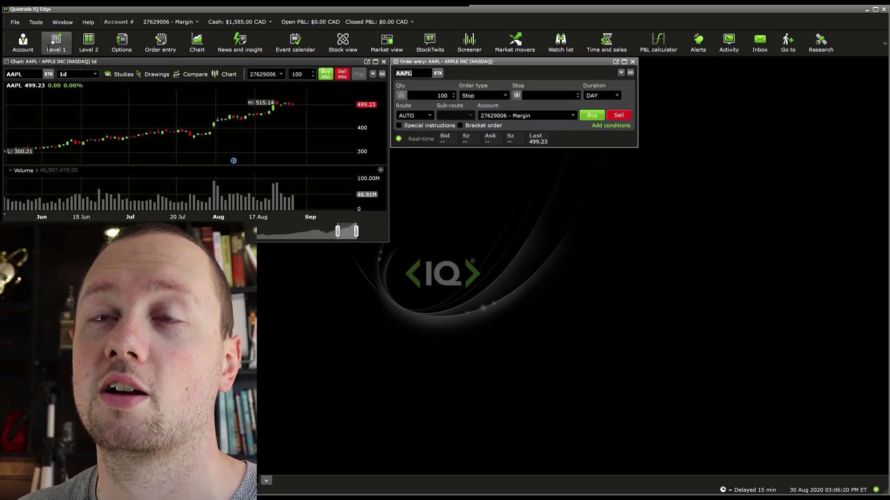
{"action": "left_click", "coordinate": [22, 41]}
{"action": "left_click", "coordinate": [88, 41]}
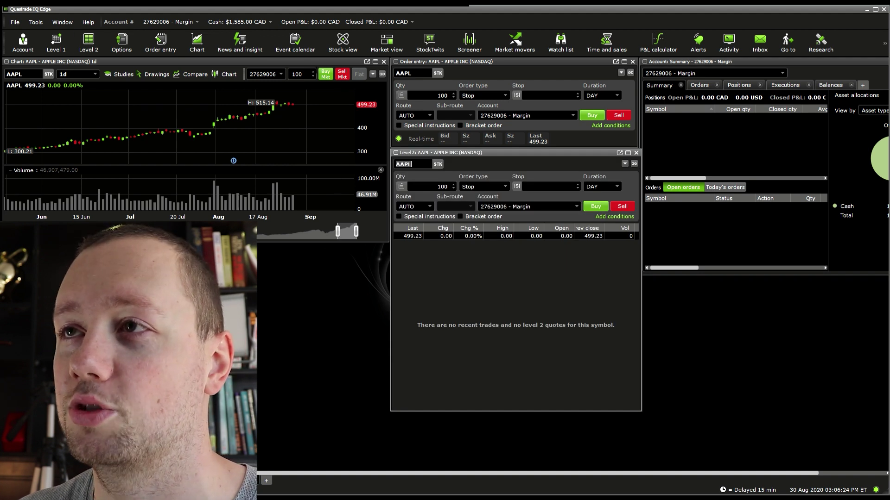
{"action": "left_click", "coordinate": [197, 42]}
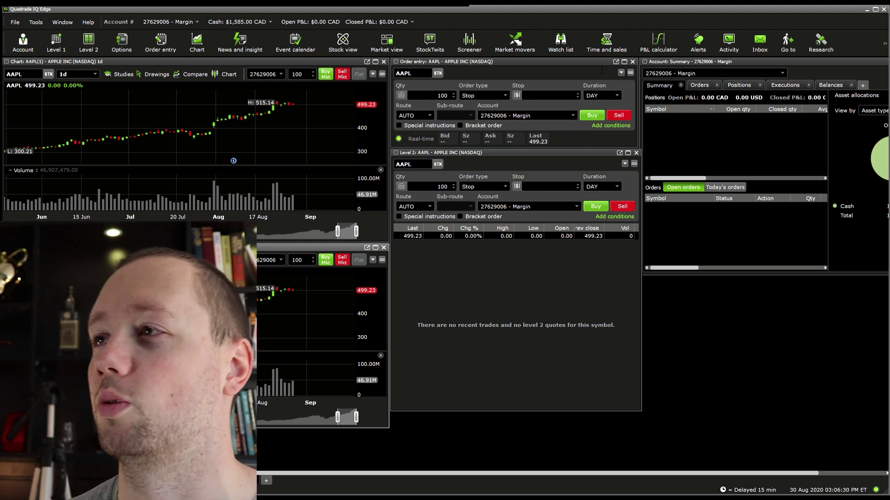
{"action": "left_click", "coordinate": [606, 42]}
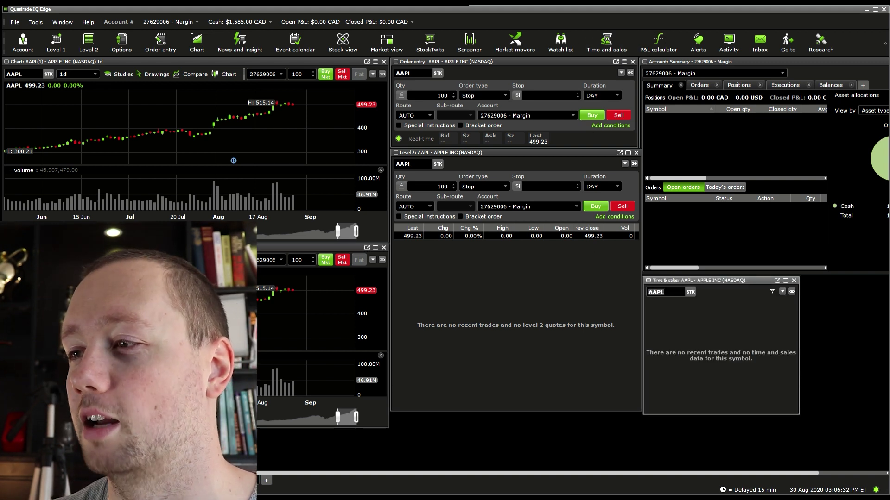
{"action": "left_click_drag", "start_coordinate": [744, 420], "coordinate": [747, 472]}
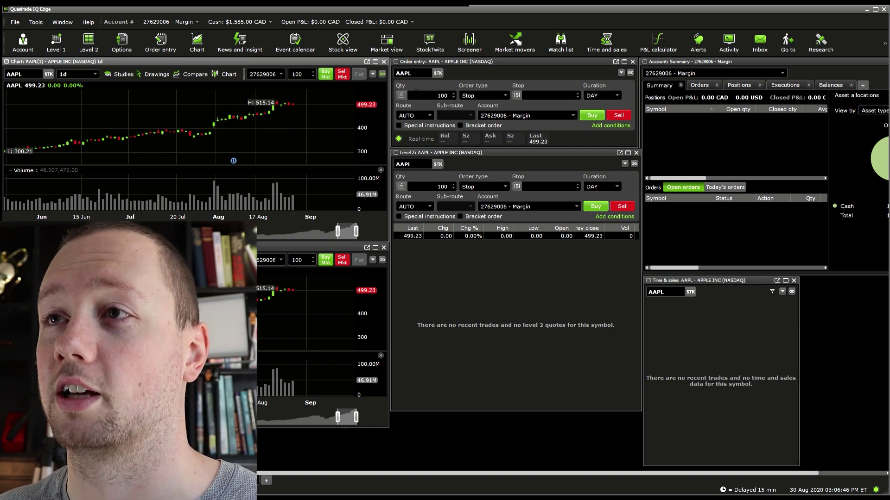
- Link the upper chart with the Order entry, Level 2 and Time and sales windows, and load MSFT across them
{"action": "left_click", "coordinate": [631, 82]}
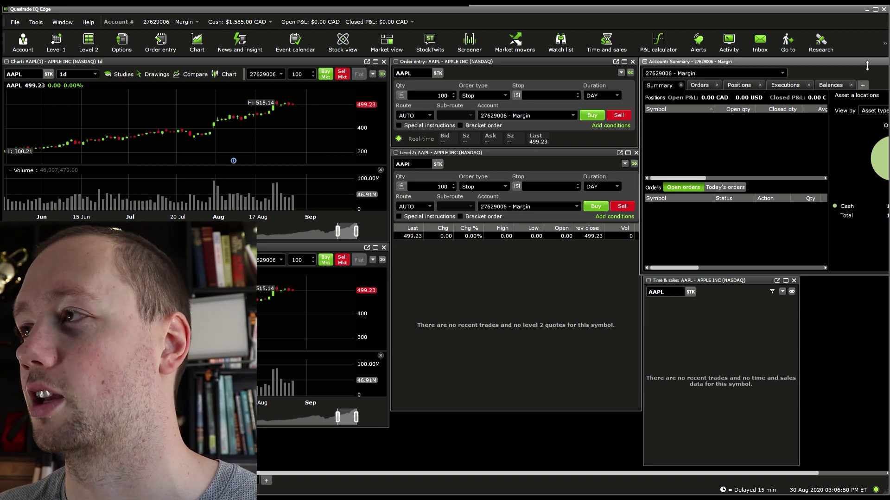
{"action": "left_click_drag", "start_coordinate": [867, 66], "coordinate": [794, 67]}
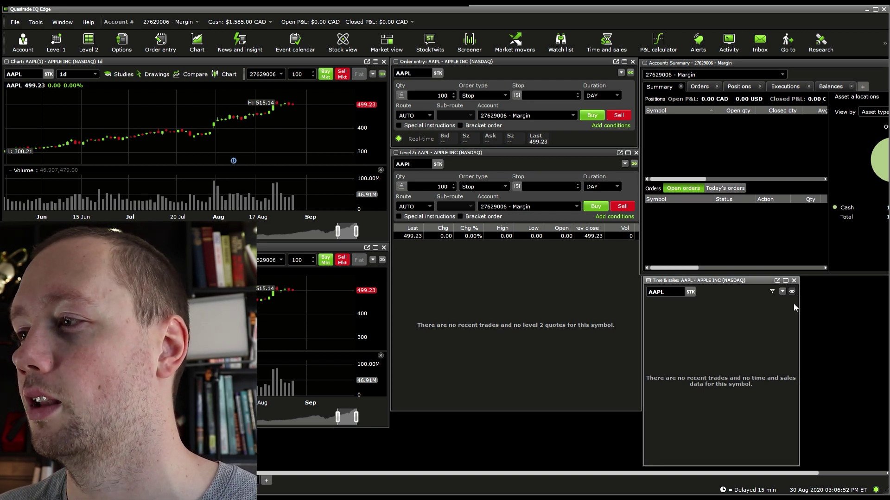
{"action": "left_click", "coordinate": [14, 74]}
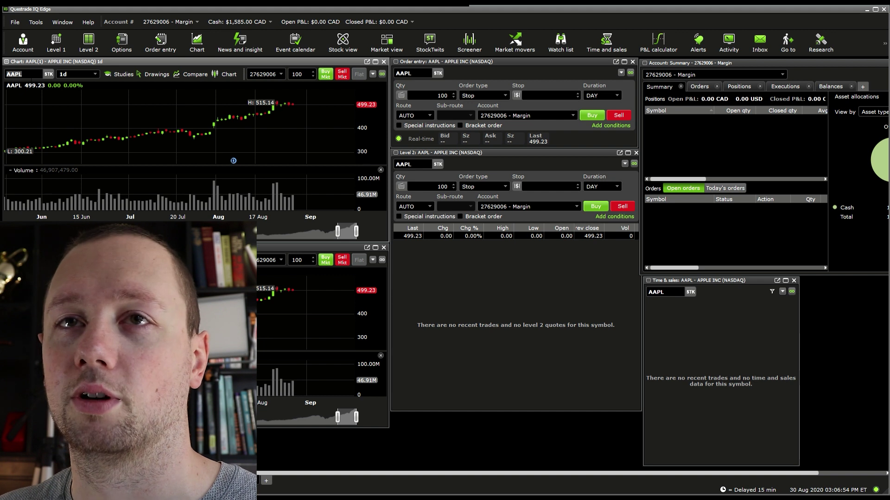
{"action": "type", "text": "MSFT"}
{"action": "key", "text": "Return"}
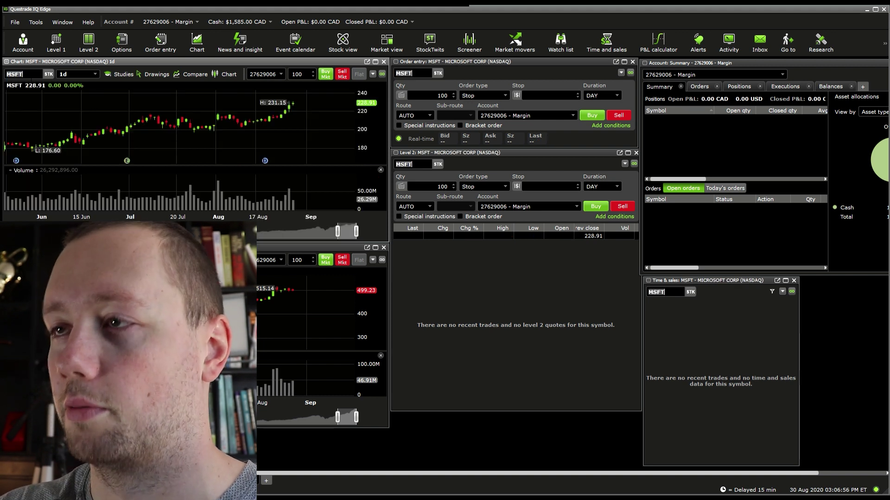
- Open the stop price of the MSFT order in the Level 2 window for editing
{"action": "left_click", "coordinate": [554, 187]}
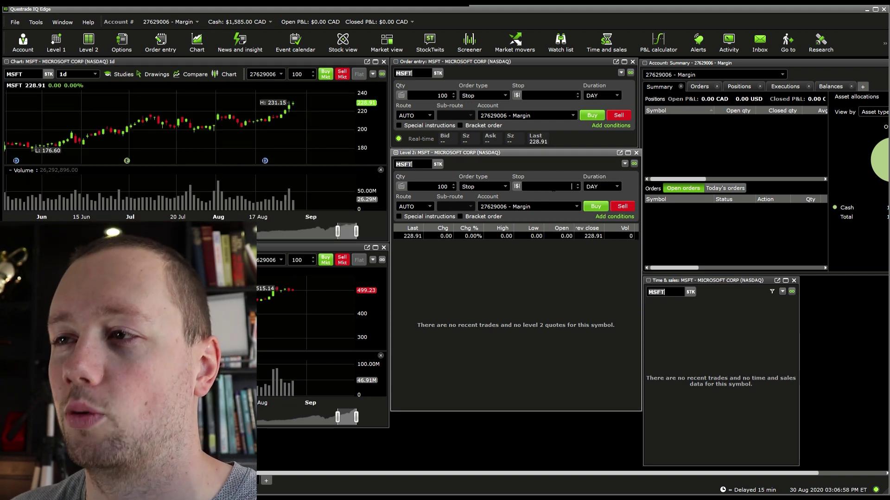